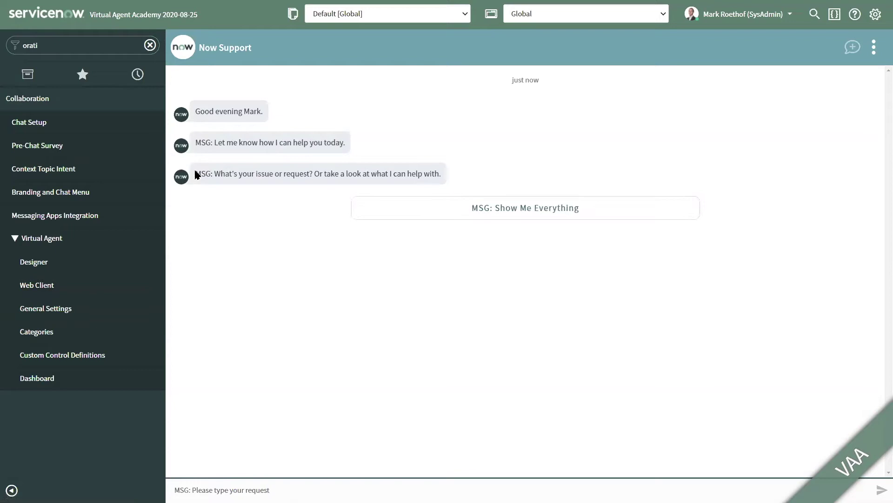
Step: Examine which opening bot messages in the Now Support chat carry the MSG: translation prefix and which do not
{"action": "left_click_drag", "start_coordinate": [194, 141], "coordinate": [215, 141]}
{"action": "left_click_drag", "start_coordinate": [195, 173], "coordinate": [214, 174]}
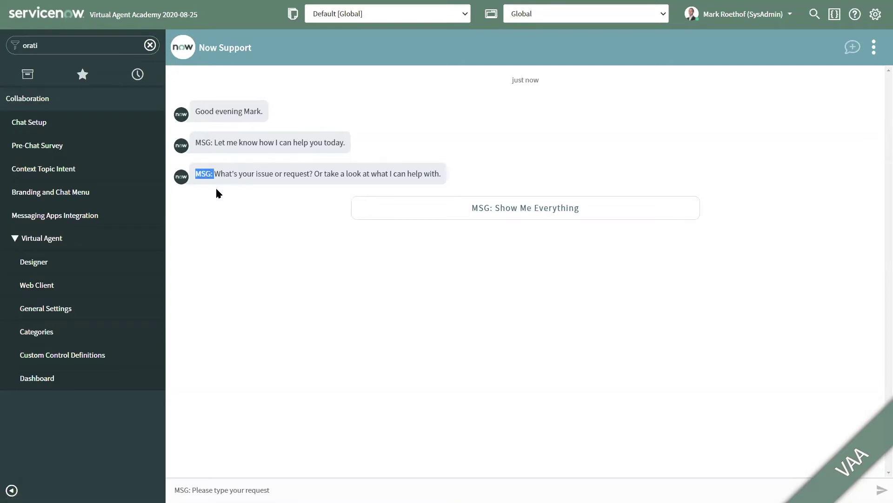
{"action": "left_click_drag", "start_coordinate": [214, 143], "coordinate": [346, 149]}
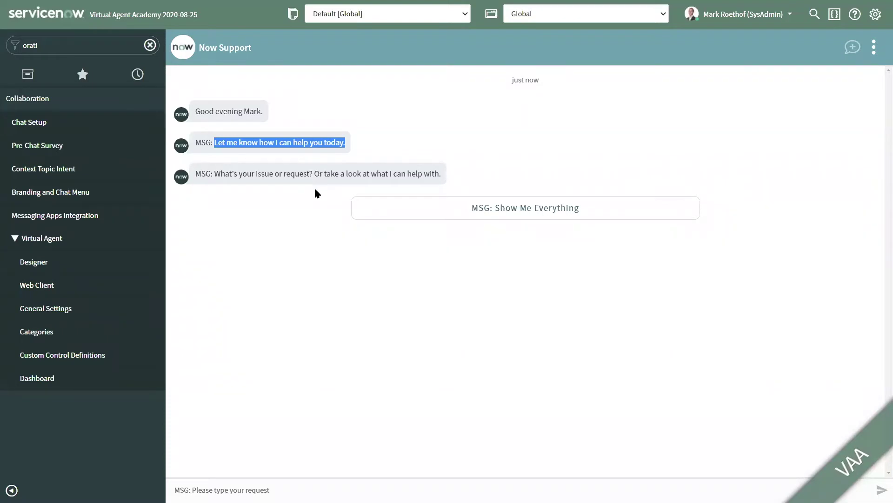
{"action": "left_click_drag", "start_coordinate": [193, 110], "coordinate": [265, 114]}
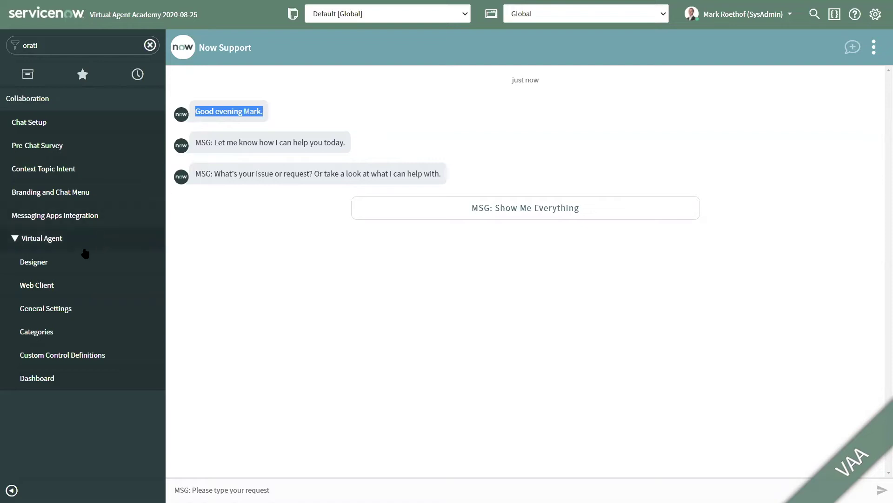
Step: Copy the response message text of the "How can I help you" node in the Greeting topic
{"action": "left_click", "coordinate": [65, 263]}
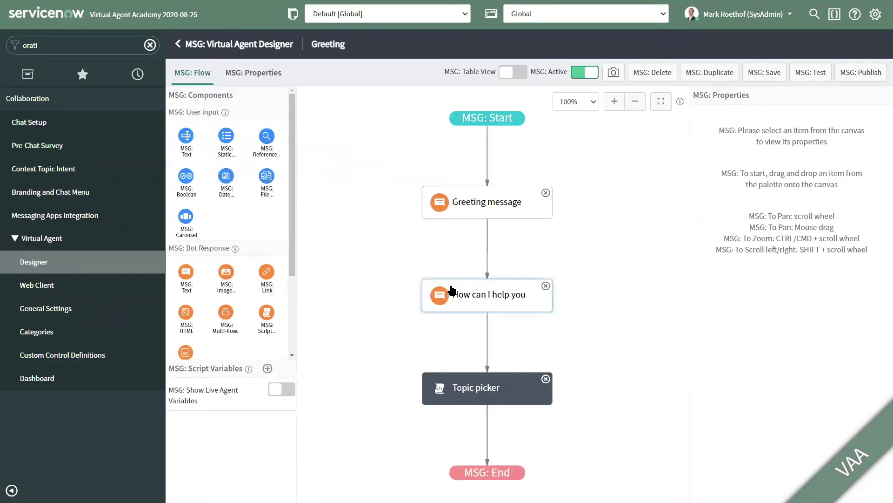
{"action": "left_click", "coordinate": [462, 294]}
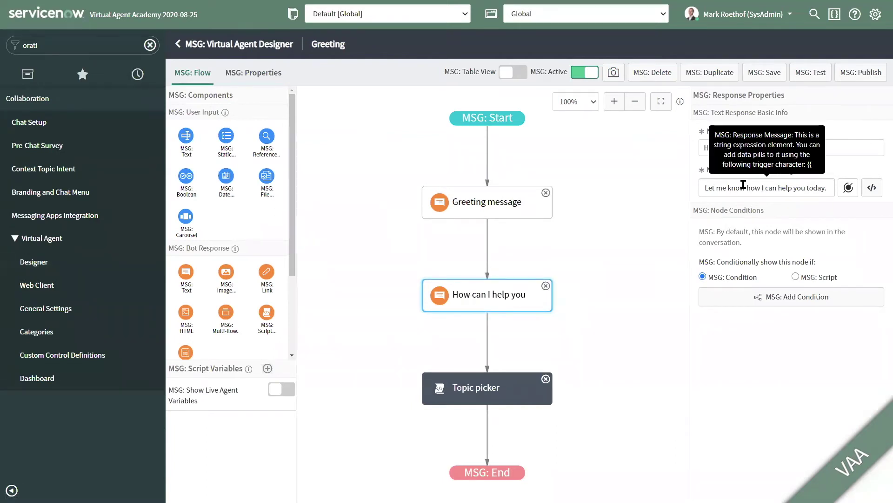
{"action": "left_click_drag", "start_coordinate": [707, 188], "coordinate": [830, 188]}
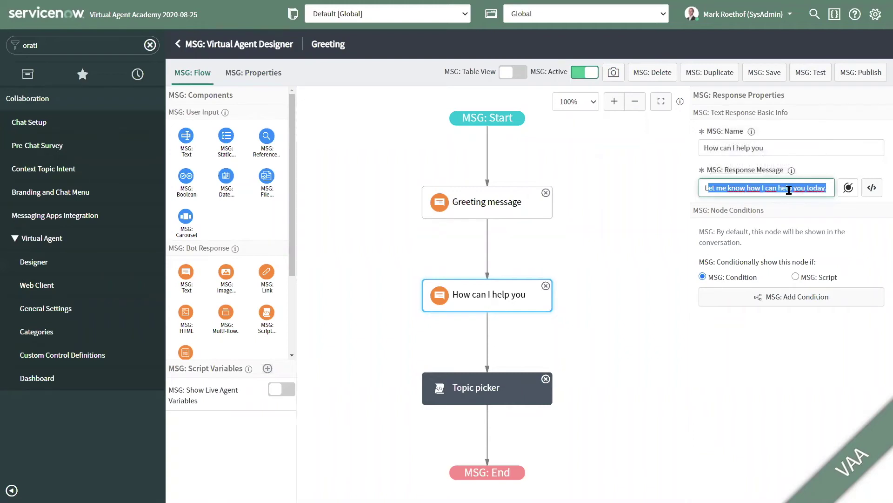
{"action": "key", "text": "ctrl+a"}
{"action": "left_click", "coordinate": [573, 183]}
Step: Filter the navigator by "m loc" and open the System Localization Messages list
{"action": "left_click", "coordinate": [71, 45]}
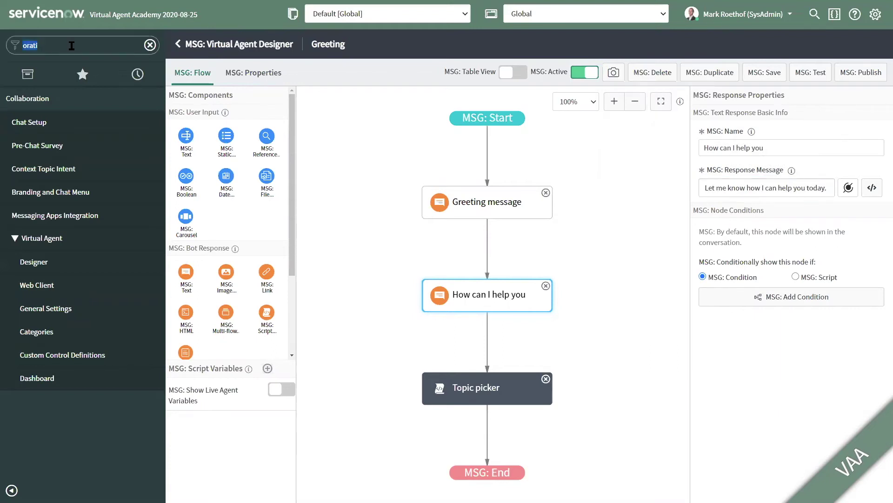
{"action": "type", "text": "m loc"}
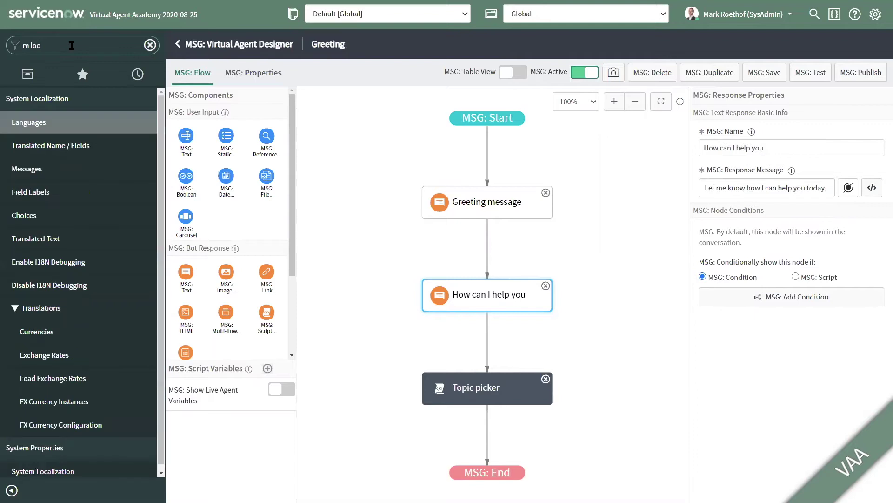
{"action": "left_click", "coordinate": [36, 120]}
{"action": "left_click", "coordinate": [29, 177]}
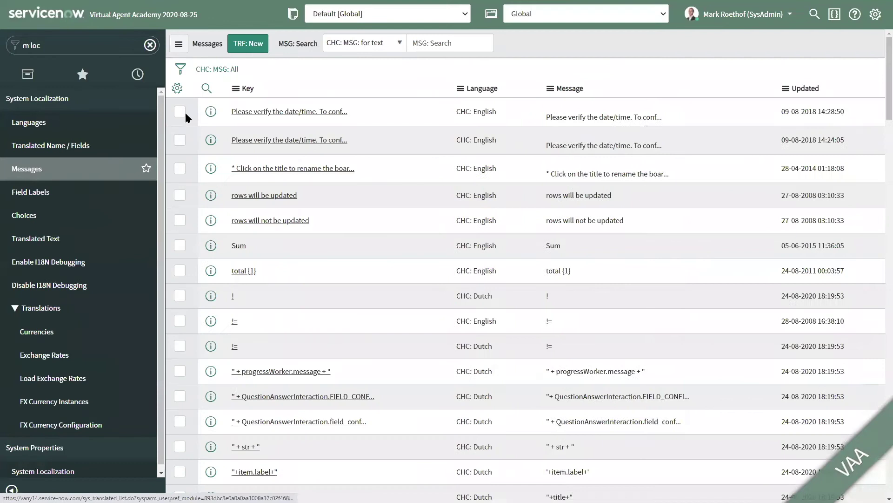
Step: Filter the messages by the exact key "Let me know how I can help you today." and inspect the matching record's language and message
{"action": "left_click", "coordinate": [206, 89]}
{"action": "left_click", "coordinate": [243, 109]}
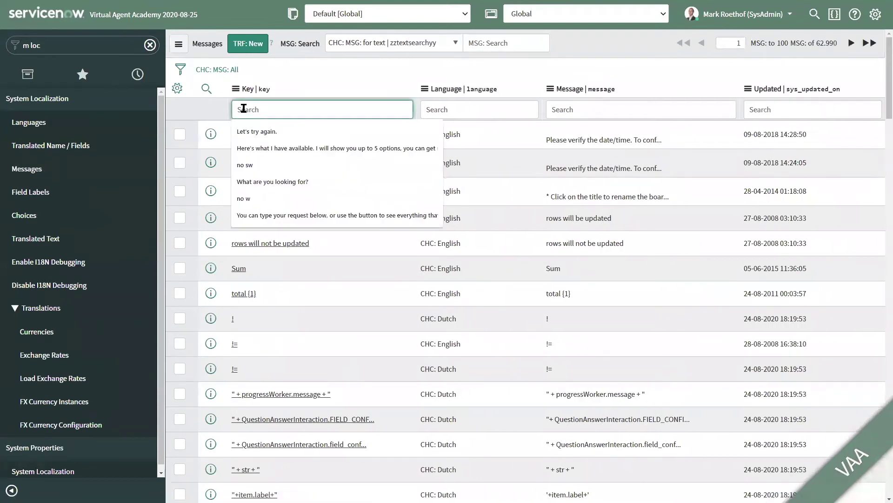
{"action": "type", "text": "=Let me know how I can help you today."}
{"action": "key", "text": "Return"}
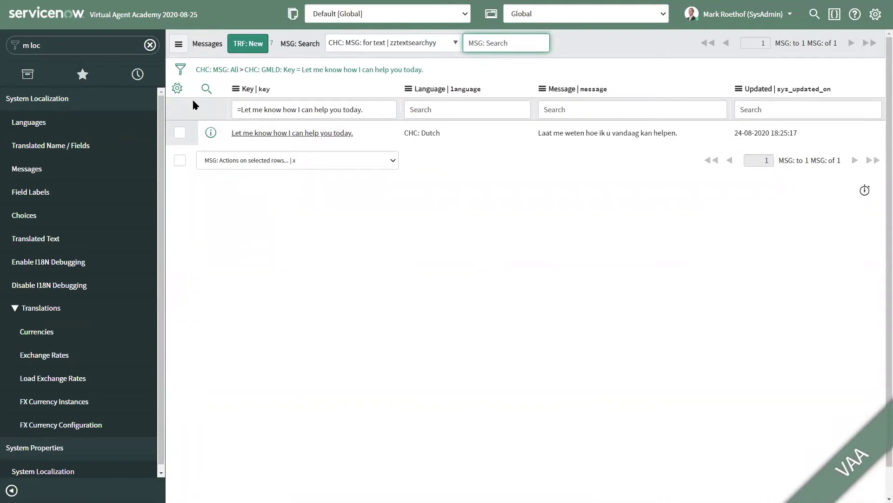
{"action": "double_click", "coordinate": [433, 133]}
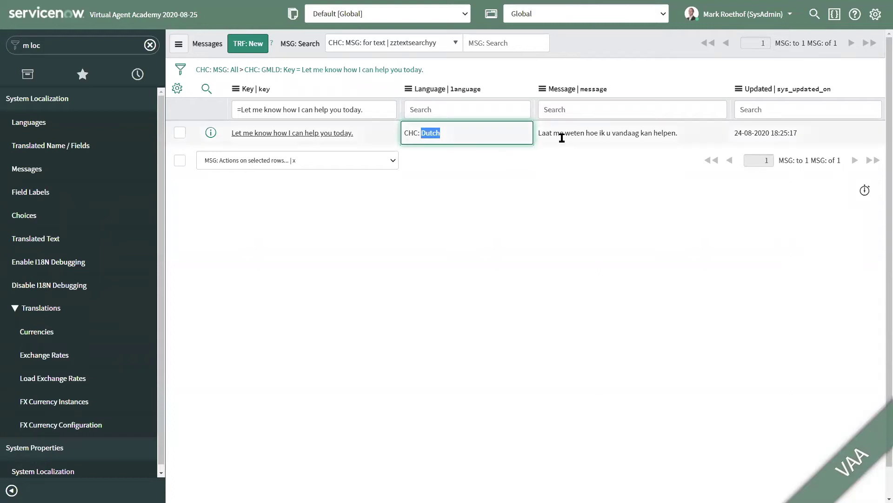
{"action": "left_click_drag", "start_coordinate": [672, 134], "coordinate": [537, 135]}
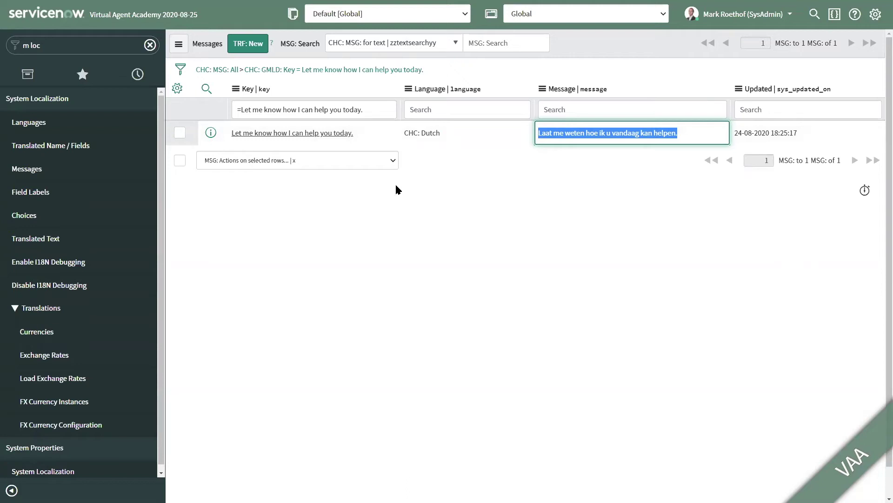
Step: Create an English message record for the key "Let me know how I can help you today." with the message "How can I help you today [VAA]"
{"action": "left_click", "coordinate": [253, 49]}
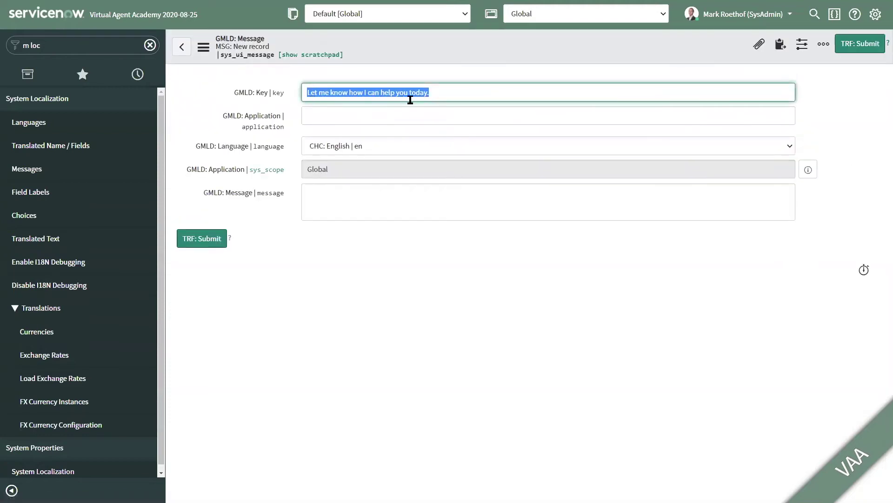
{"action": "left_click", "coordinate": [340, 153]}
{"action": "left_click", "coordinate": [333, 150]}
{"action": "left_click", "coordinate": [337, 196]}
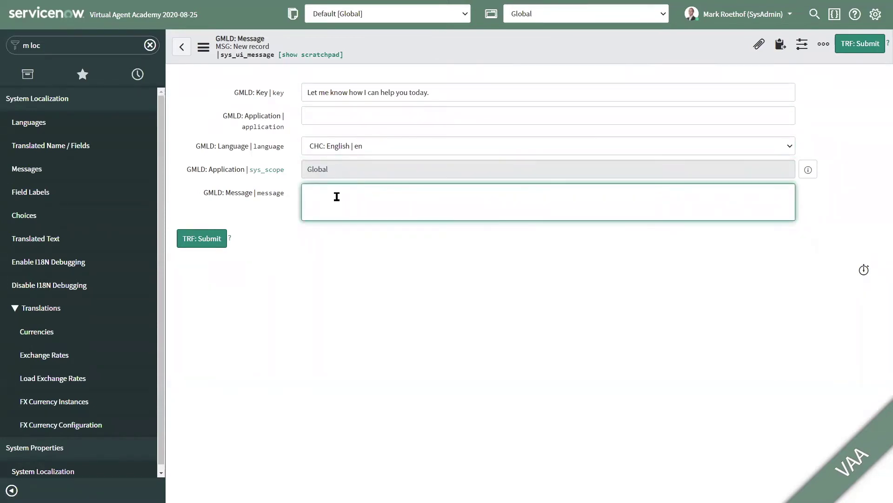
{"action": "type", "text": "How can I help you today [VAA]"}
{"action": "left_click", "coordinate": [200, 239]}
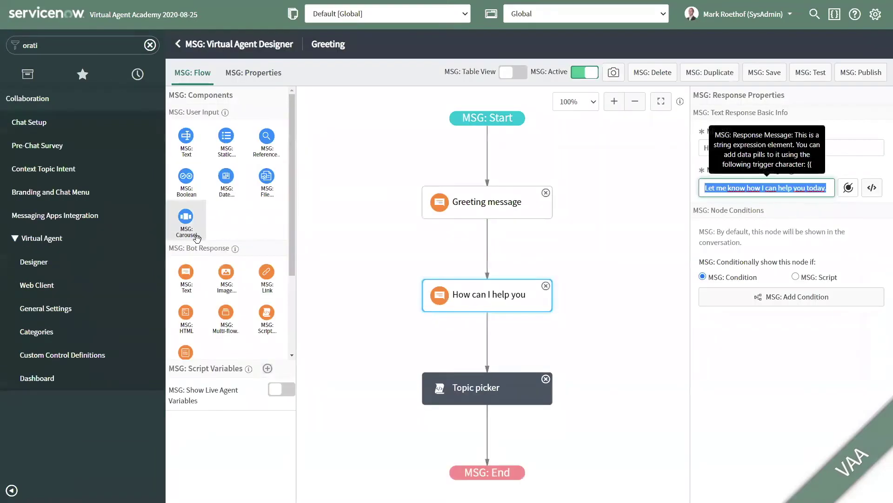
Step: Start a fresh Virtual Agent web client chat and check the help message and the greeting for translation
{"action": "left_click", "coordinate": [55, 287]}
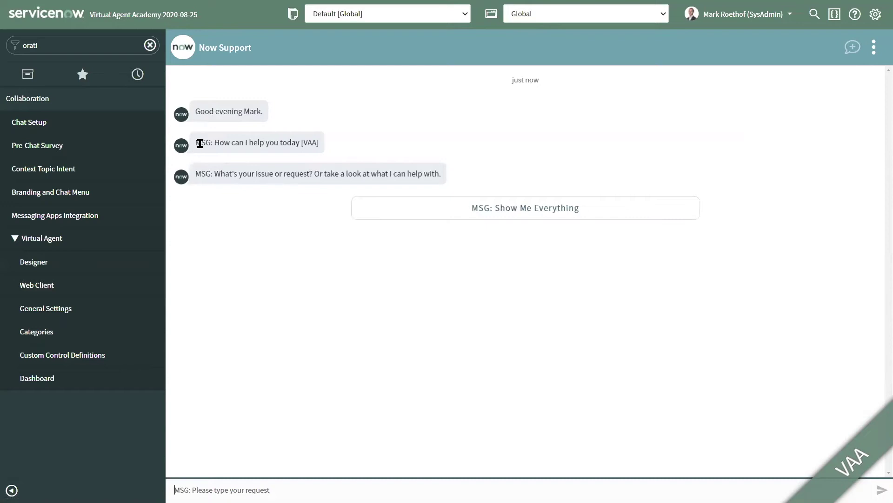
{"action": "left_click_drag", "start_coordinate": [217, 142], "coordinate": [320, 146]}
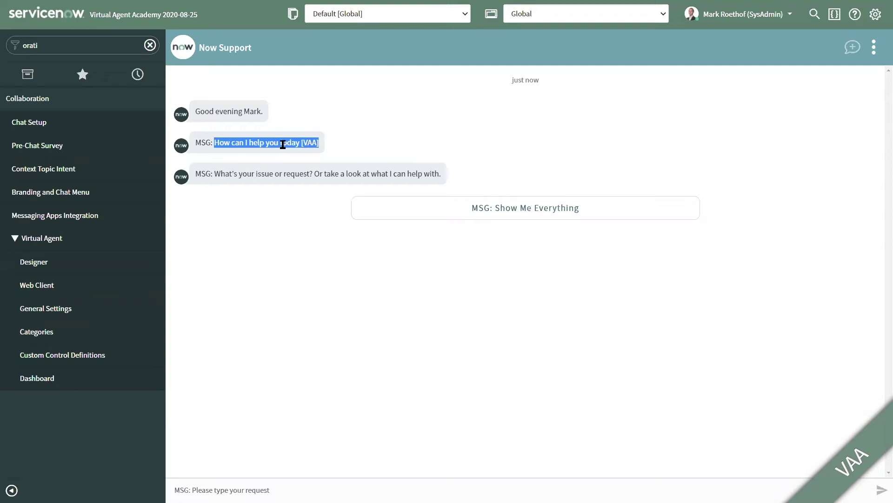
{"action": "left_click_drag", "start_coordinate": [196, 114], "coordinate": [264, 115]}
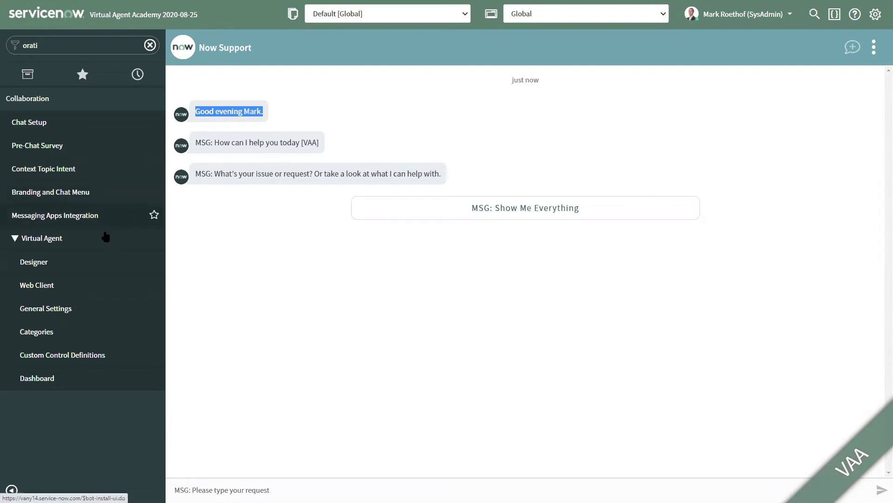
Step: Open the response message script of the Greeting message node in the Greeting topic
{"action": "left_click", "coordinate": [68, 263]}
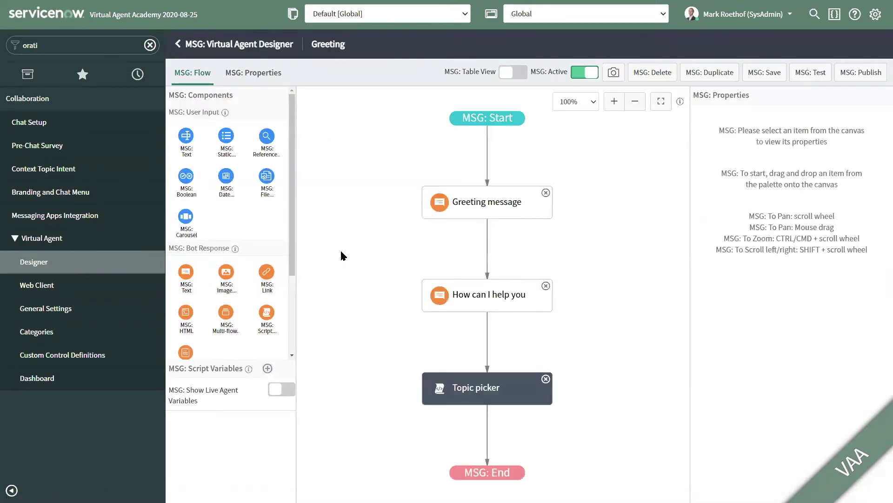
{"action": "left_click", "coordinate": [475, 204]}
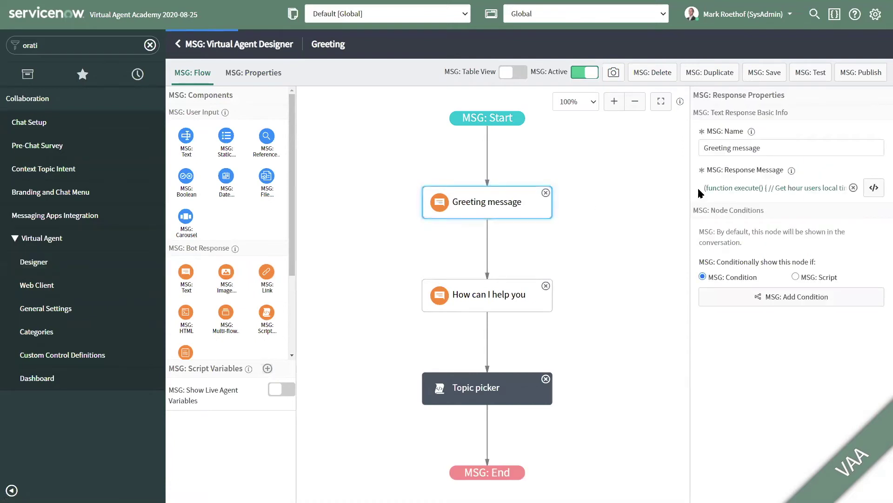
{"action": "left_click_drag", "start_coordinate": [724, 188], "coordinate": [838, 188]}
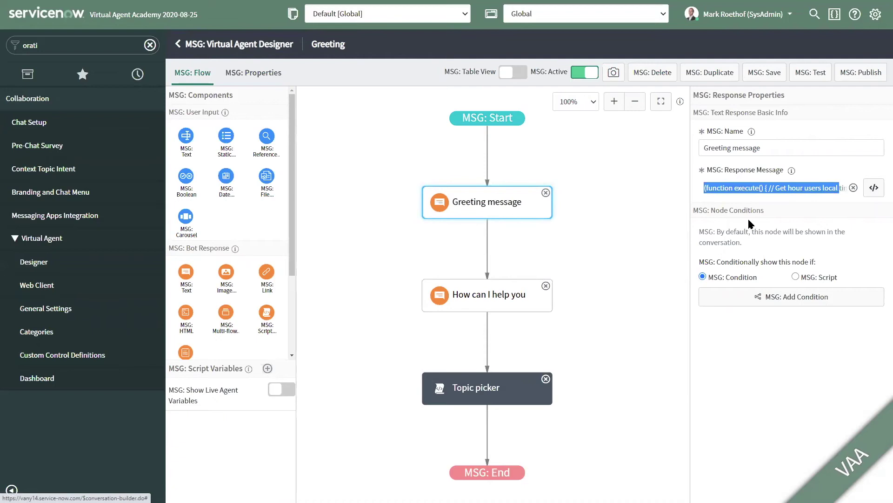
{"action": "left_click", "coordinate": [739, 197]}
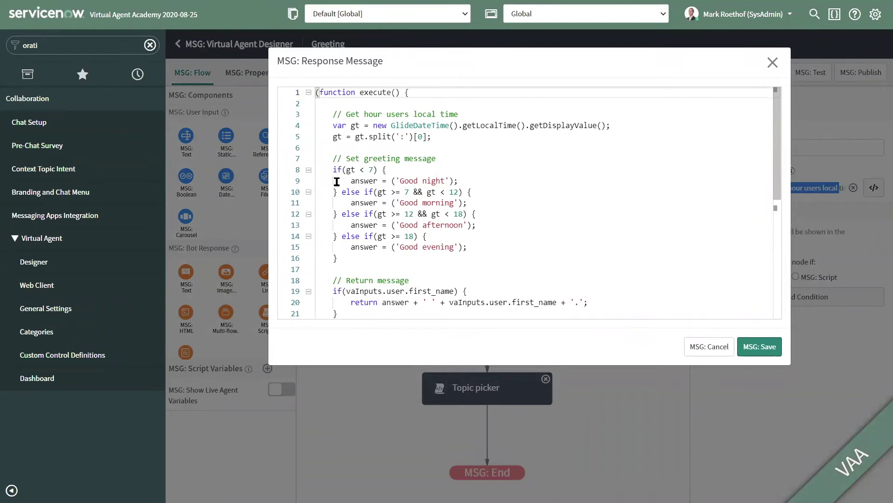
Step: Review the hard-coded night, morning, afternoon and evening greeting assignments in the script
{"action": "left_click", "coordinate": [294, 183]}
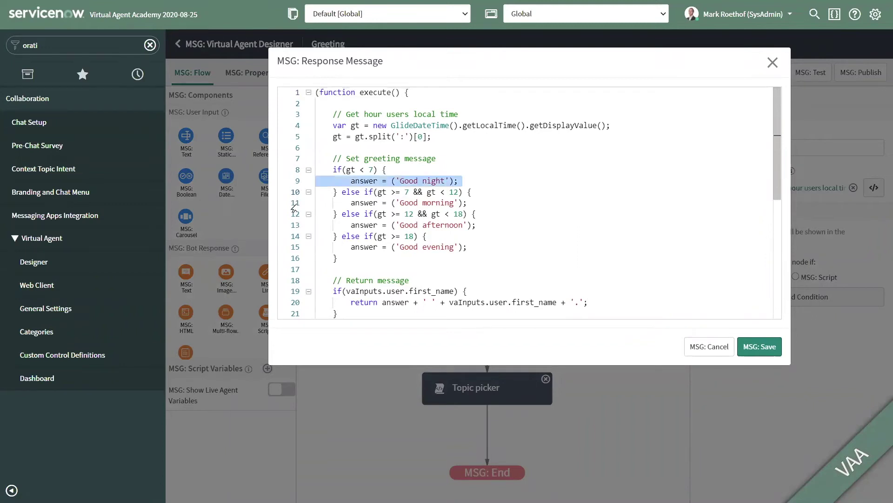
{"action": "left_click", "coordinate": [293, 203]}
{"action": "left_click", "coordinate": [296, 225]}
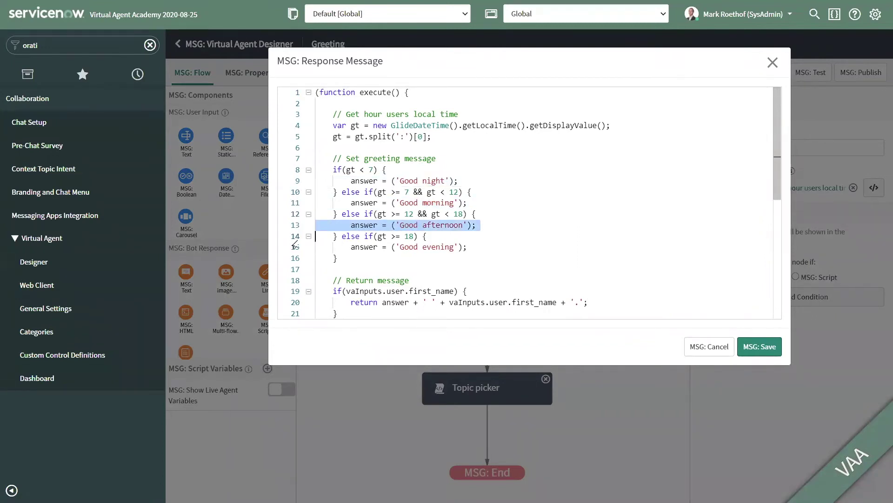
{"action": "left_click", "coordinate": [295, 247]}
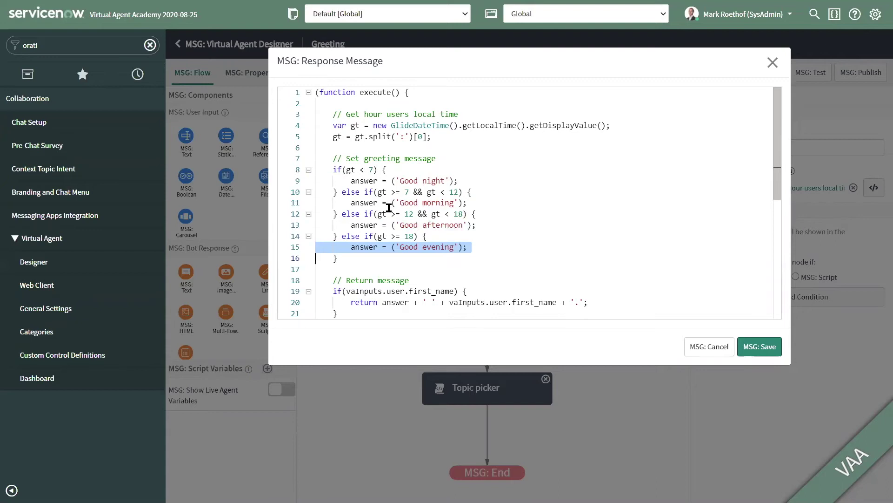
{"action": "left_click_drag", "start_coordinate": [392, 246], "coordinate": [464, 247]}
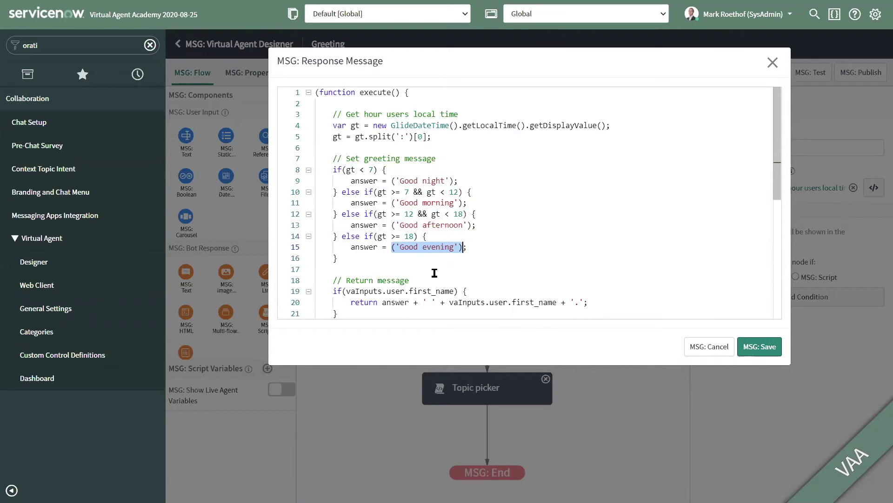
Step: Wrap the 'Good evening' string on line 15 in a gs.getMessage call
{"action": "left_click", "coordinate": [389, 250]}
{"action": "type", "text": "gs.getMessag"}
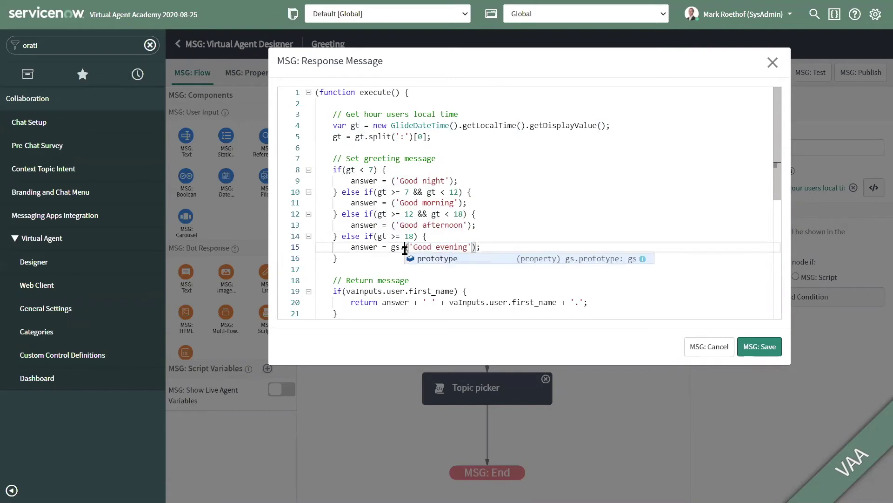
{"action": "type", "text": "e"}
Step: Copy the gs.getMessage call to the 'Good afternoon', 'Good morning' and 'Good night' assignments
{"action": "key", "text": "ctrl+shift+Left"}
{"action": "key", "text": "ctrl+shift+Left"}
{"action": "key", "text": "ctrl+shift+Left"}
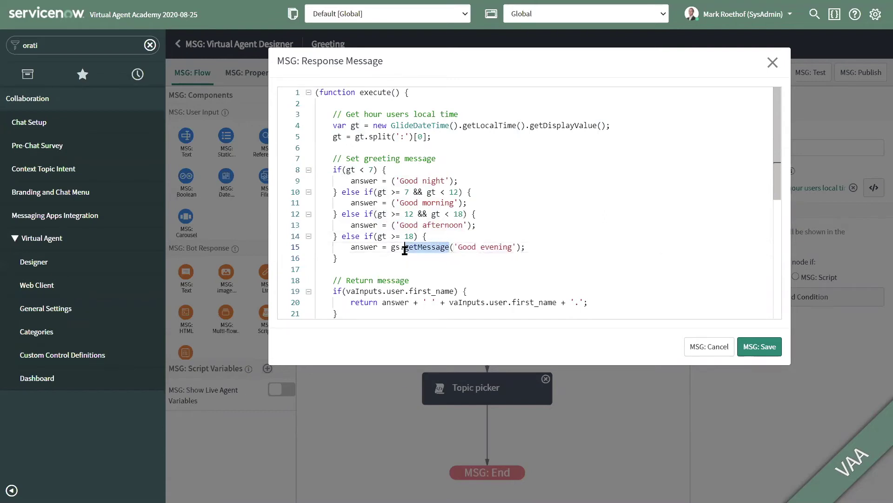
{"action": "key", "text": "ctrl+c"}
{"action": "left_click", "coordinate": [393, 225]}
{"action": "key", "text": "ctrl+v"}
{"action": "left_click", "coordinate": [392, 204]}
{"action": "key", "text": "ctrl+v"}
{"action": "left_click", "coordinate": [392, 181]}
{"action": "key", "text": "ctrl+v"}
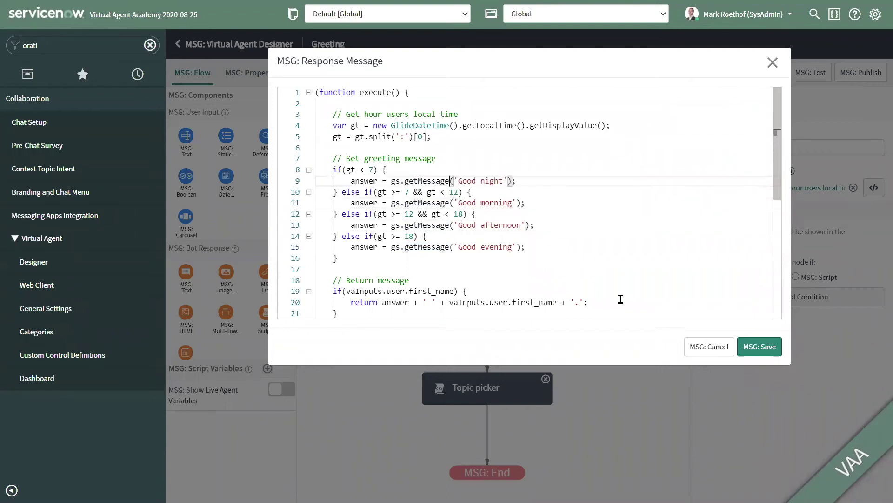
Step: Save the greeting script and publish the Greeting topic
{"action": "left_click", "coordinate": [746, 346]}
{"action": "left_click", "coordinate": [855, 78]}
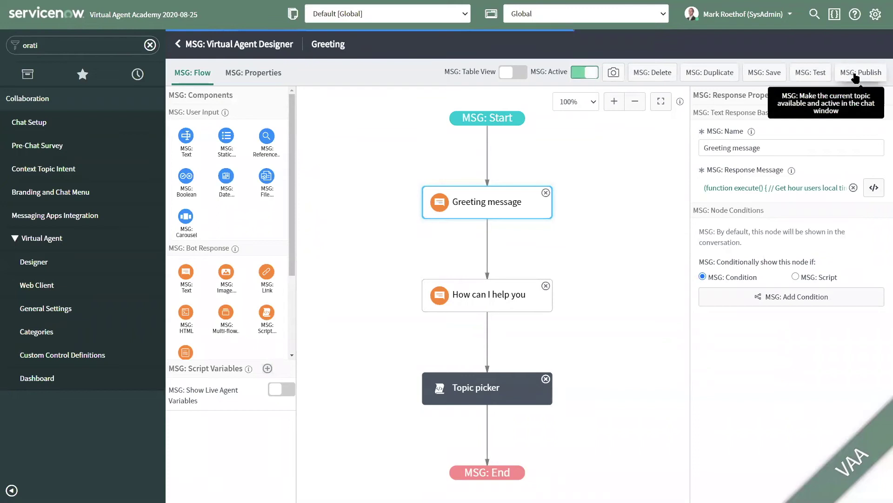
Step: Start a fresh web client chat and check the greeting for the MSG: prefix, then bring up the window switcher
{"action": "left_click", "coordinate": [67, 293]}
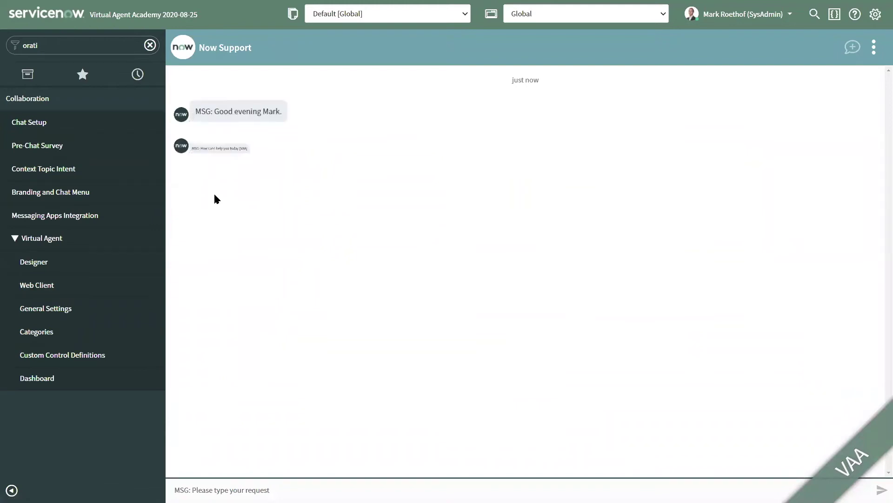
{"action": "left_click_drag", "start_coordinate": [196, 112], "coordinate": [214, 112]}
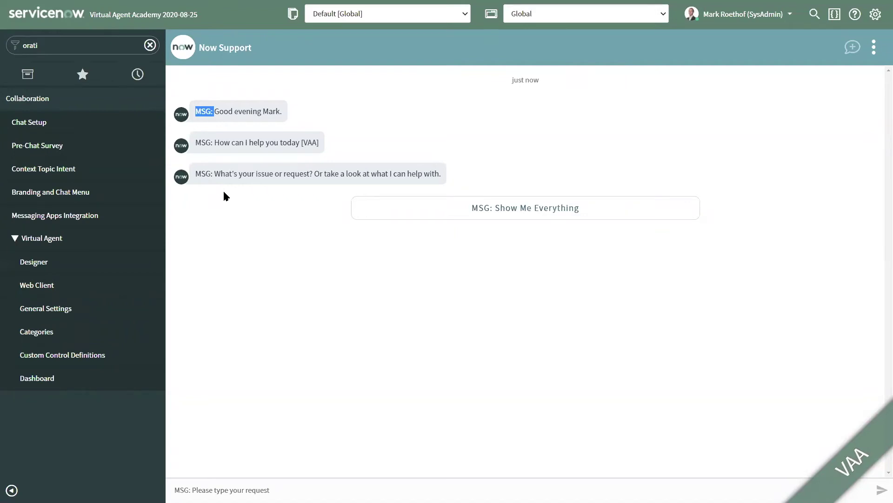
{"action": "key", "text": "alt+Tab"}
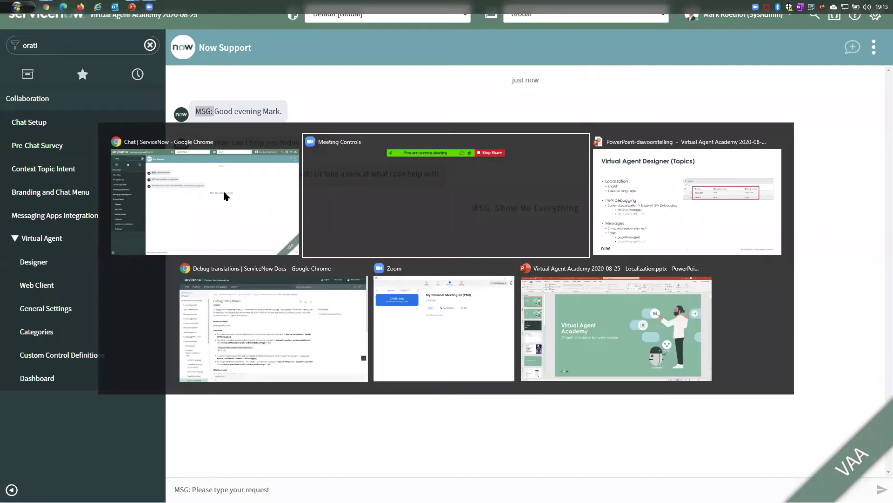
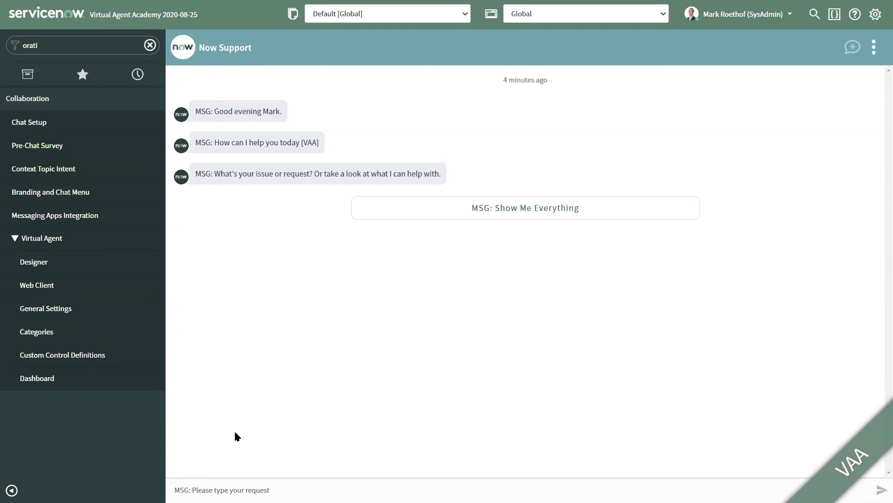
Step: Filter the Messages list to the key 'please type your request' and check which language it covers
{"action": "left_click", "coordinate": [200, 489]}
{"action": "left_click", "coordinate": [210, 490]}
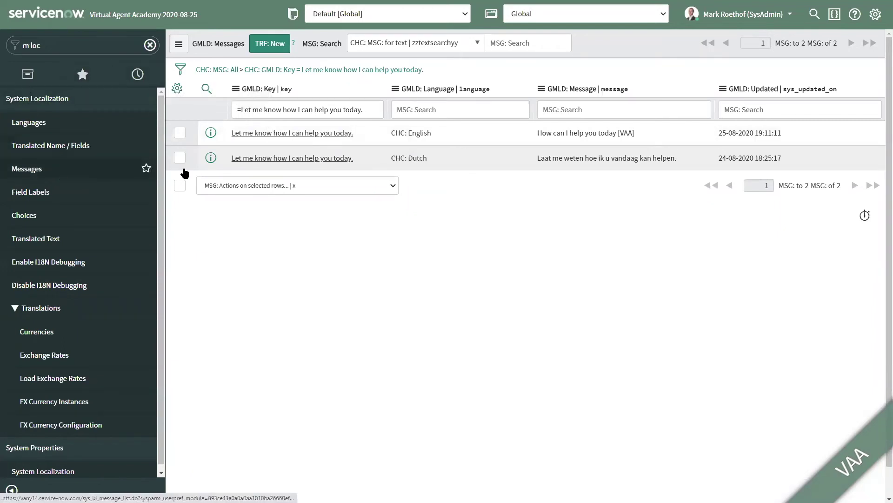
{"action": "left_click", "coordinate": [245, 109]}
{"action": "left_click_drag", "start_coordinate": [245, 109], "coordinate": [371, 112]}
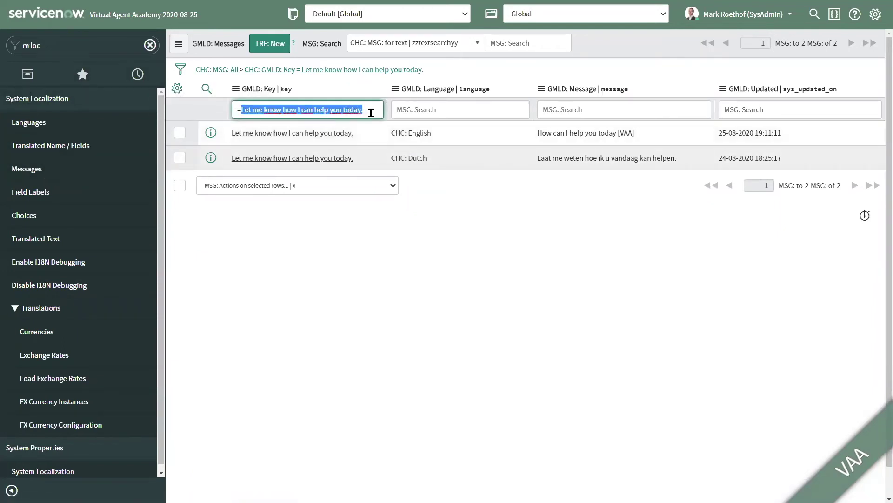
{"action": "type", "text": "please"}
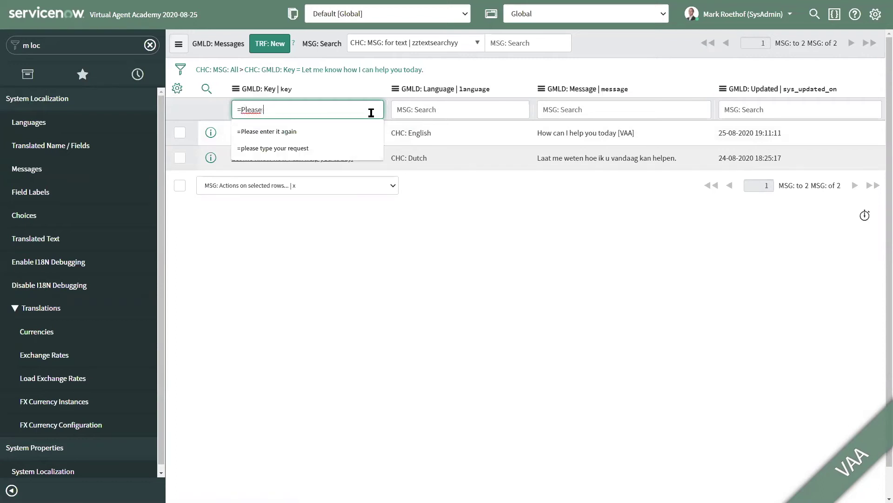
{"action": "key", "text": "Down"}
{"action": "key", "text": "Down"}
{"action": "key", "text": "Return"}
{"action": "key", "text": "Return"}
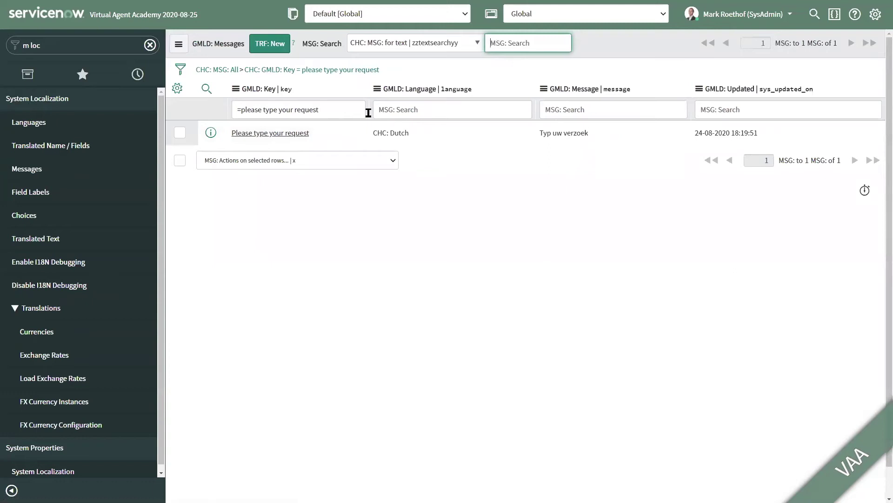
{"action": "double_click", "coordinate": [377, 134]}
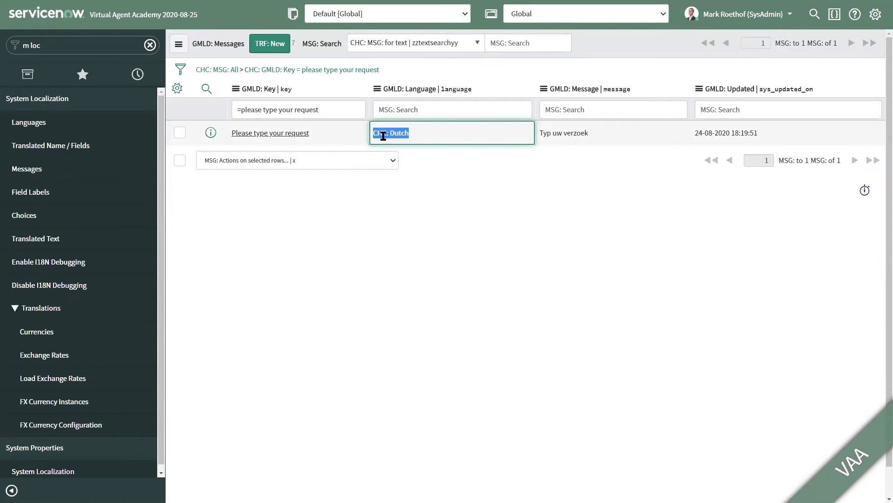
Step: Create and submit an English message record with key 'Please type your request' and message 'You can enter your request here [VAA]'
{"action": "left_click", "coordinate": [264, 47]}
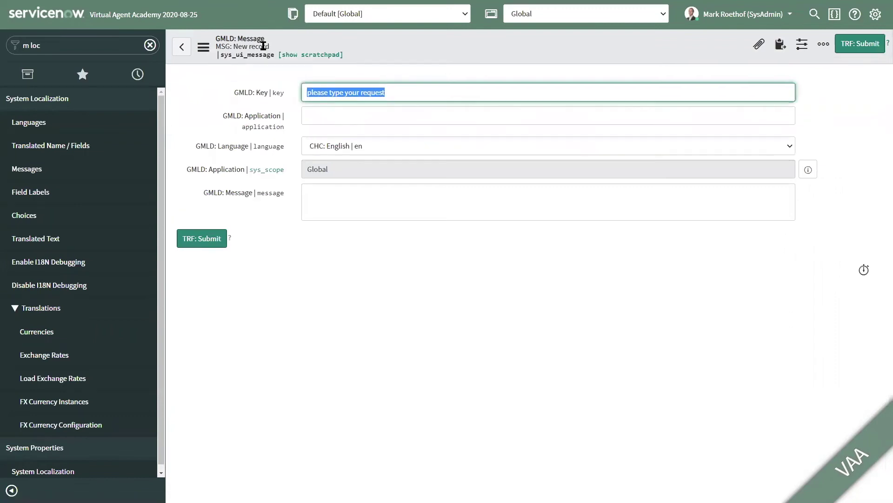
{"action": "key", "text": "Home"}
{"action": "key", "text": "Delete"}
{"action": "type", "text": "P"}
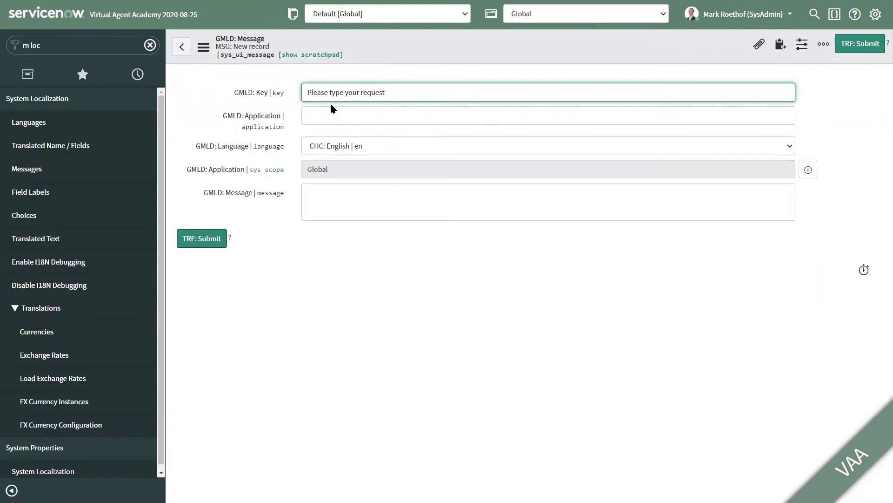
{"action": "left_click", "coordinate": [327, 146]}
{"action": "left_click", "coordinate": [327, 146]}
{"action": "left_click", "coordinate": [330, 197]}
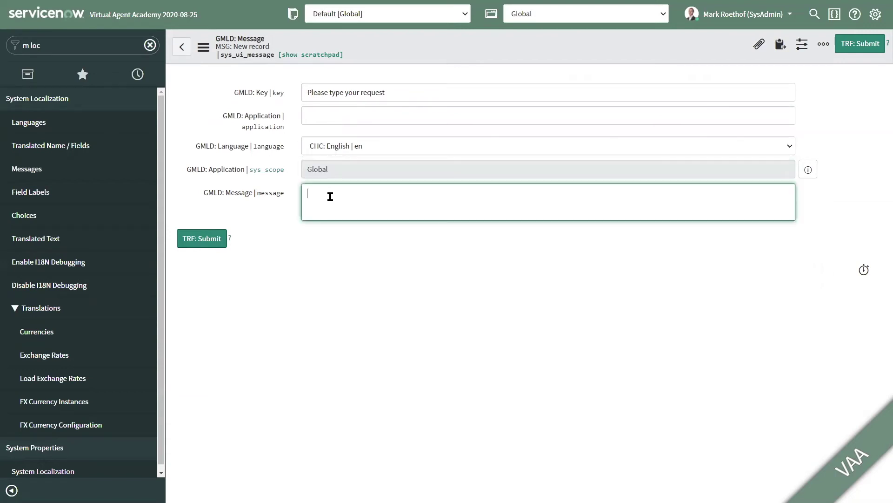
{"action": "type", "text": "You can enter your request here []VAA"}
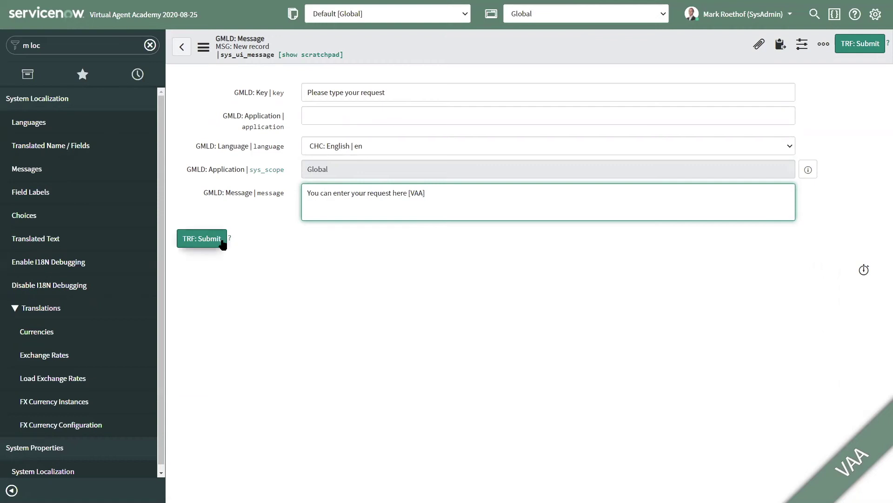
{"action": "left_click", "coordinate": [188, 239]}
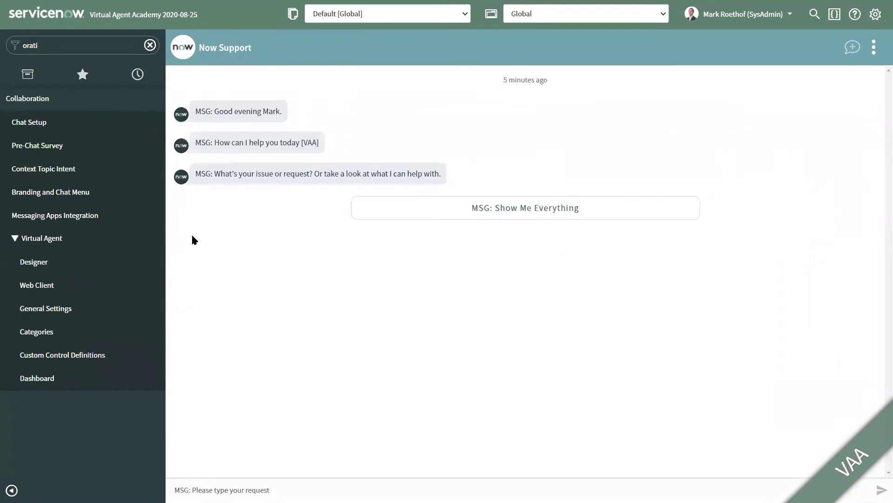
Step: Start a fresh web client chat and check the request field's placeholder and the Show Me Everything option
{"action": "left_click", "coordinate": [76, 283]}
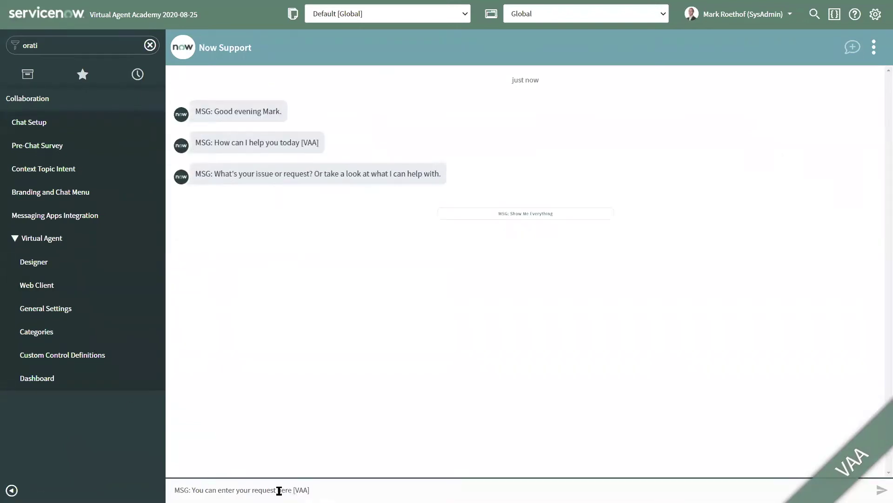
{"action": "left_click", "coordinate": [294, 488]}
{"action": "left_click", "coordinate": [295, 488]}
{"action": "left_click", "coordinate": [295, 488]}
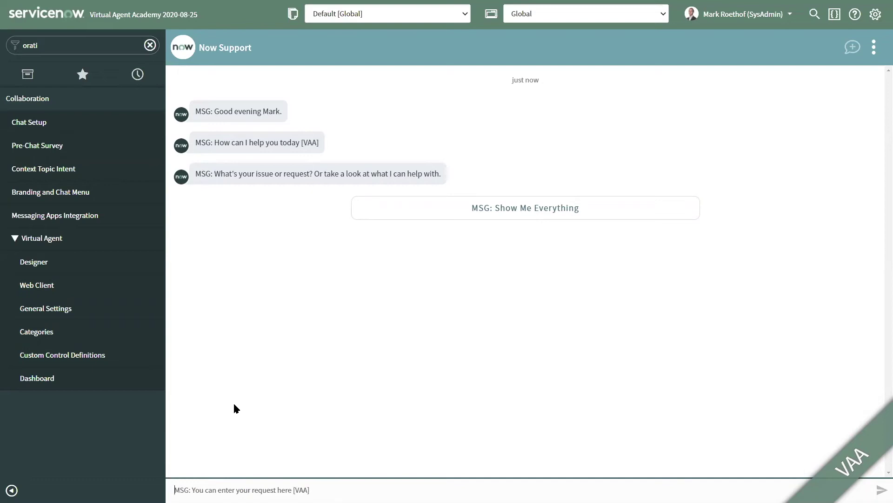
{"action": "left_click", "coordinate": [527, 210]}
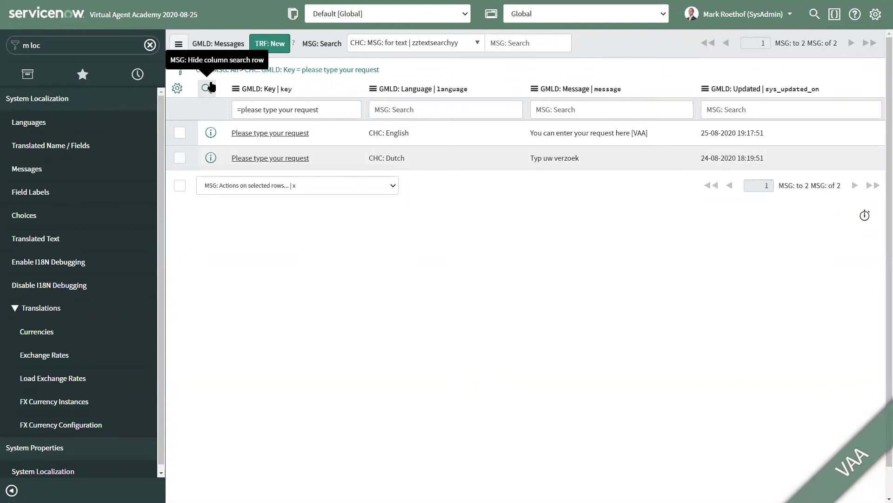
Step: Filter the Messages list to the key 'Show me everything'
{"action": "left_click_drag", "start_coordinate": [320, 110], "coordinate": [241, 109]}
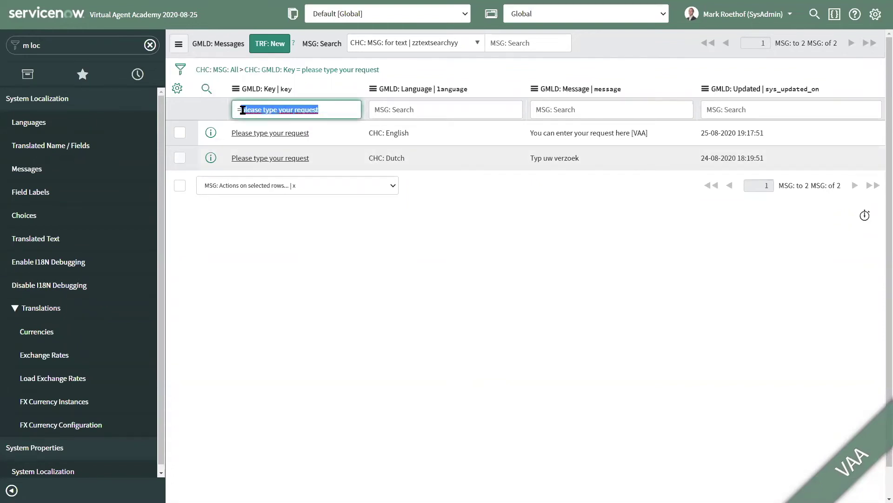
{"action": "type", "text": "Show"}
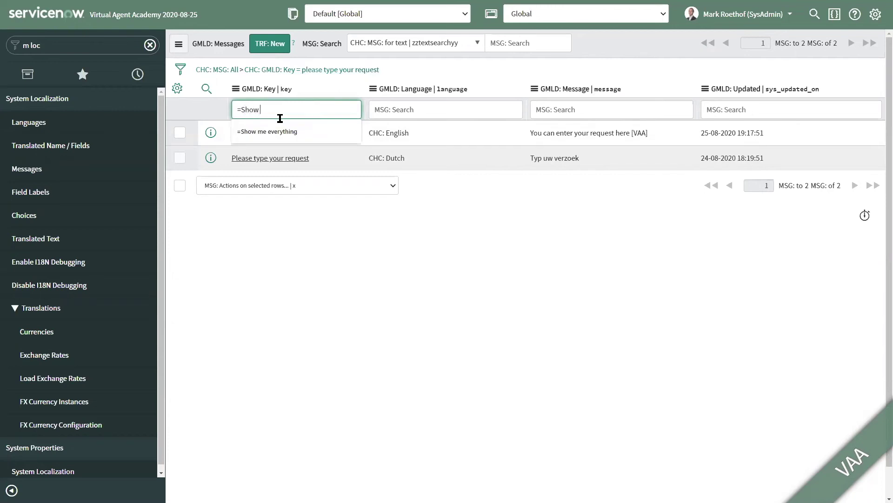
{"action": "key", "text": "Down"}
{"action": "key", "text": "Return"}
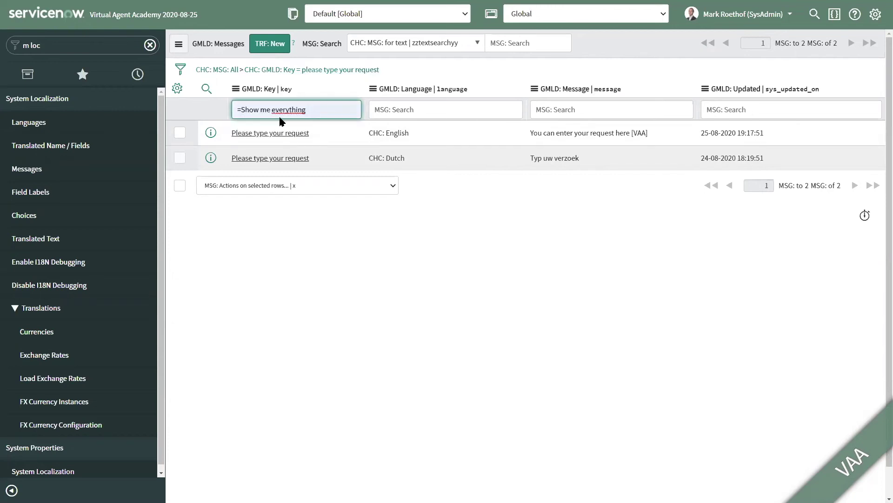
{"action": "key", "text": "Return"}
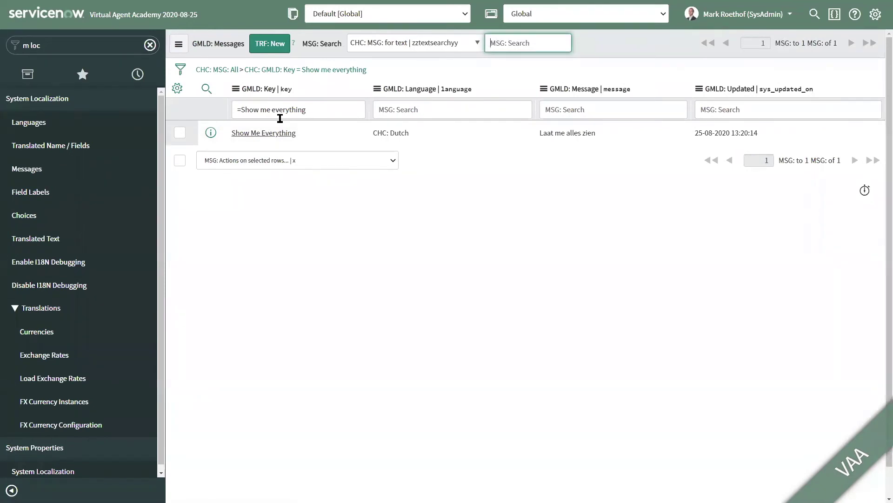
Step: Change the Dutch message of the Show Me Everything record to 'Laat me alle opties zien [VAA]'
{"action": "double_click", "coordinate": [419, 133]}
{"action": "left_click_drag", "start_coordinate": [596, 132], "coordinate": [537, 133]}
{"action": "double_click", "coordinate": [568, 133]}
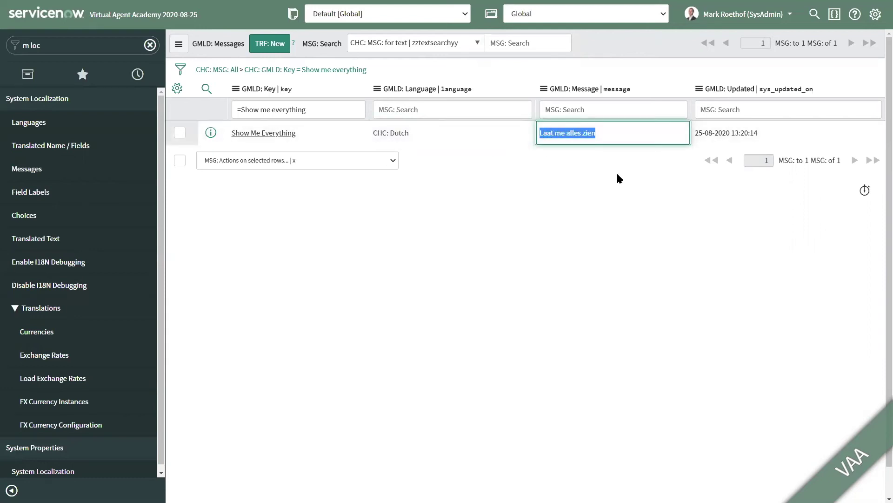
{"action": "type", "text": "Laat"}
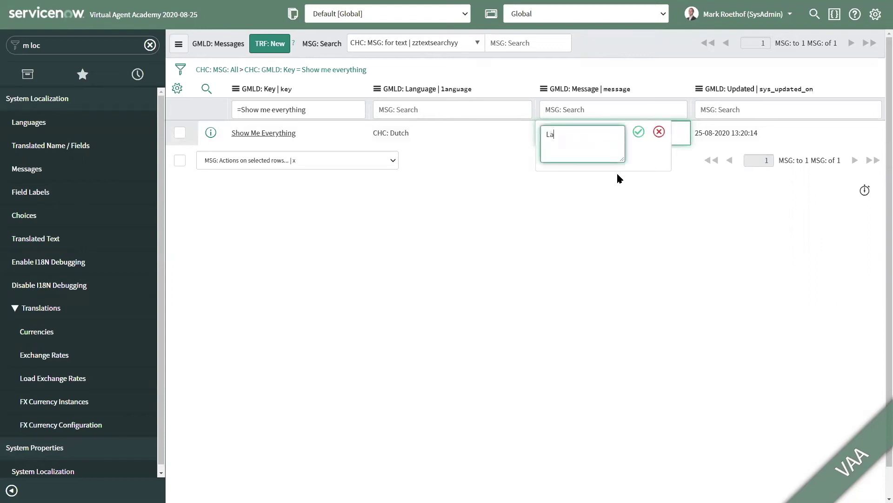
{"action": "type", "text": " me alle opties zien [VAA]"}
{"action": "key", "text": "Return"}
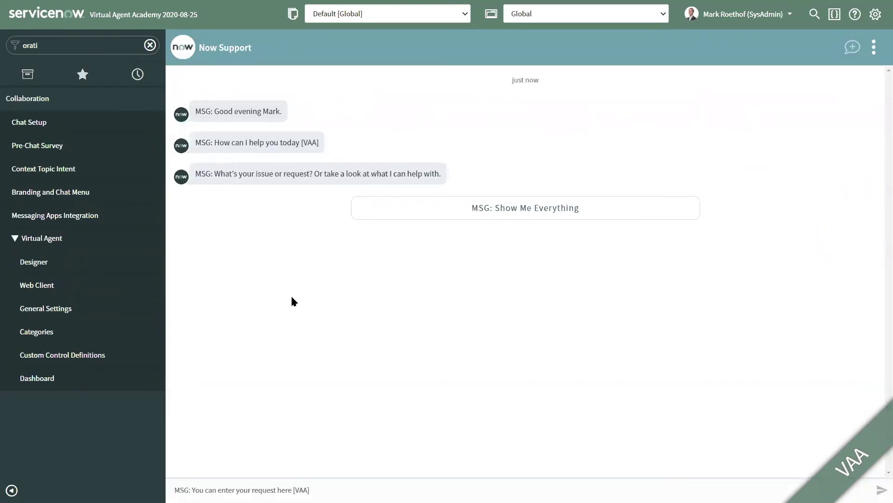
Step: Switch the system language to Dutch in the system settings and check the translated web client chat
{"action": "left_click", "coordinate": [873, 21]}
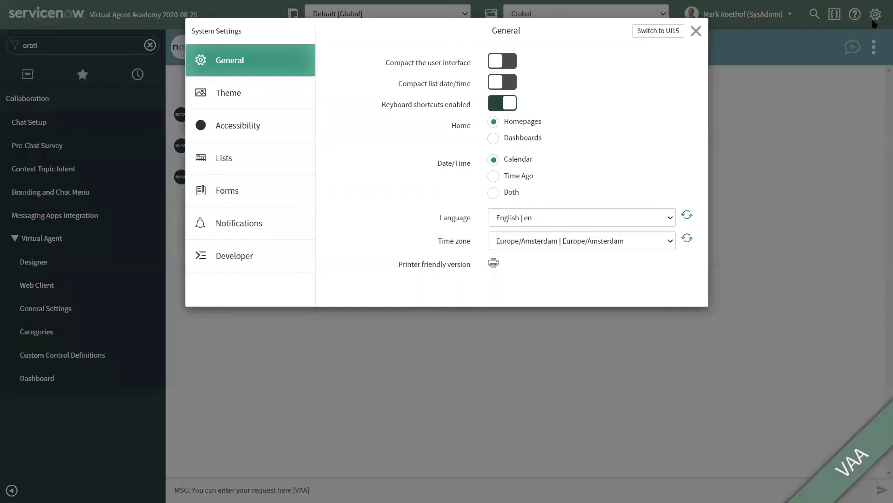
{"action": "left_click", "coordinate": [563, 217]}
{"action": "left_click", "coordinate": [563, 231]}
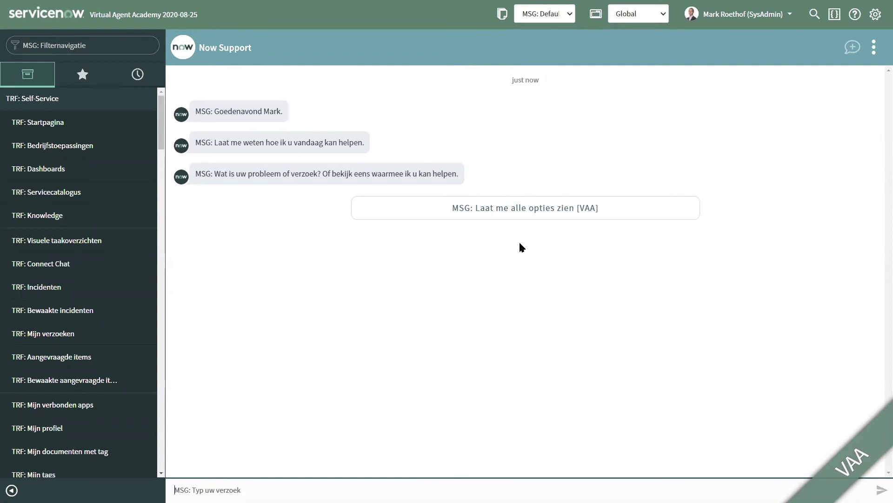
Step: Set the system language back to English and look over the web client's Contact Support menu
{"action": "left_click", "coordinate": [875, 14]}
{"action": "left_click", "coordinate": [516, 218]}
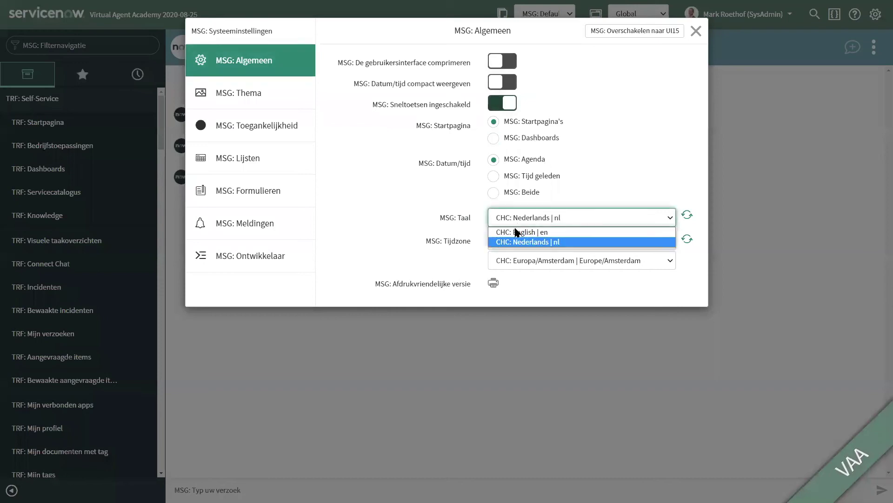
{"action": "left_click", "coordinate": [516, 232]}
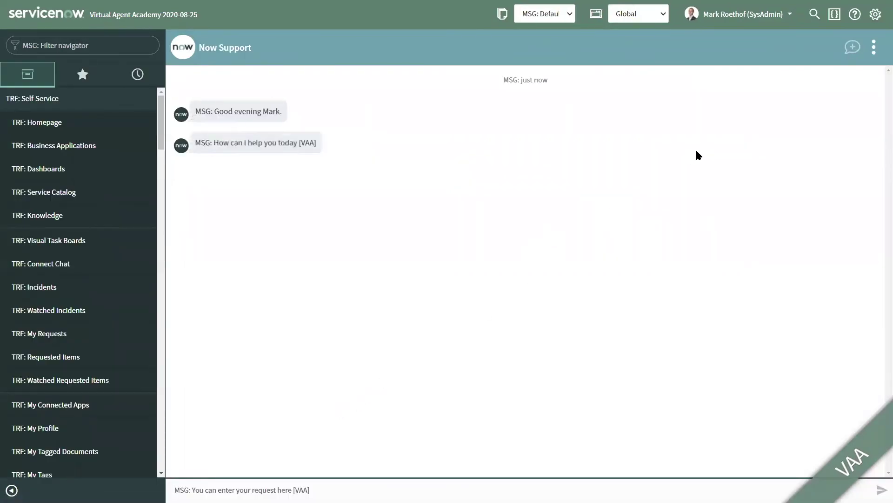
{"action": "left_click", "coordinate": [873, 46]}
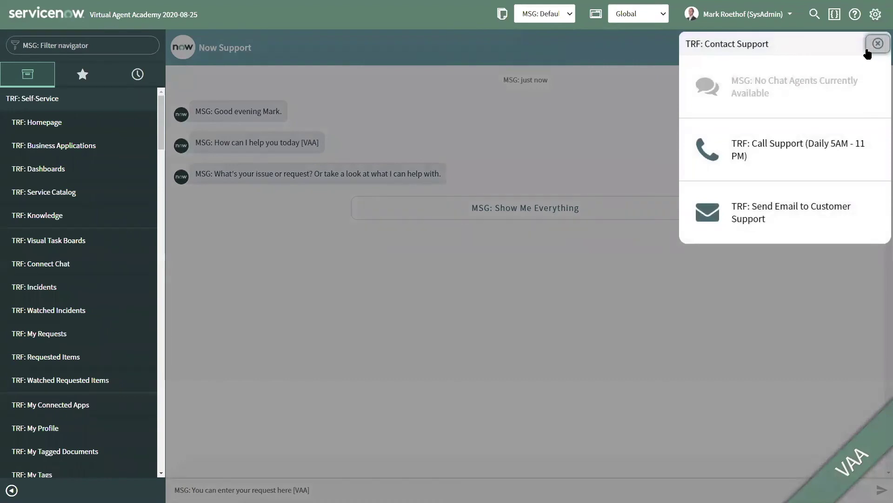
{"action": "left_click", "coordinate": [696, 45]}
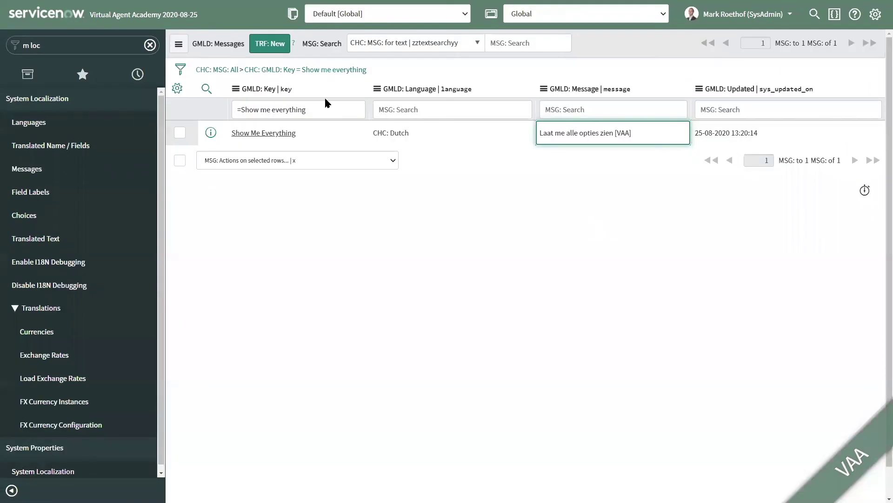
Step: Open the Translated Name / Fields list and filter its values by 'Call support'
{"action": "left_click", "coordinate": [79, 48]}
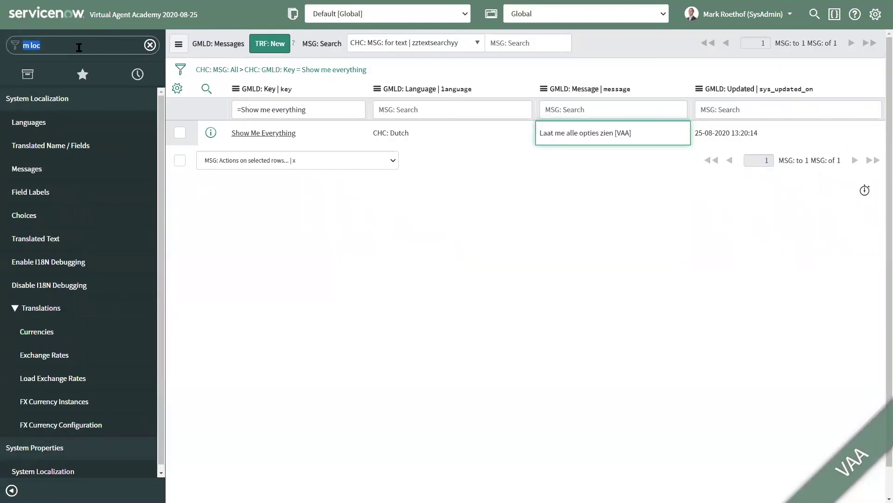
{"action": "type", "text": "d n"}
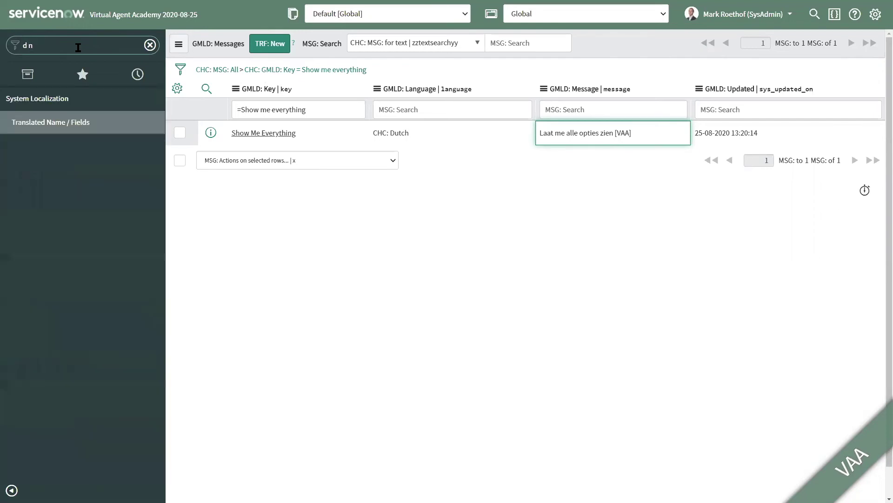
{"action": "left_click", "coordinate": [73, 122]}
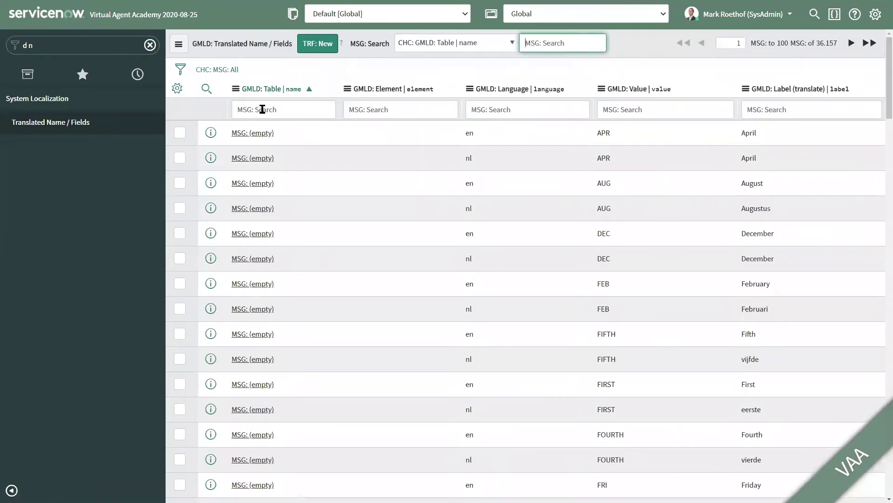
{"action": "left_click", "coordinate": [619, 112]}
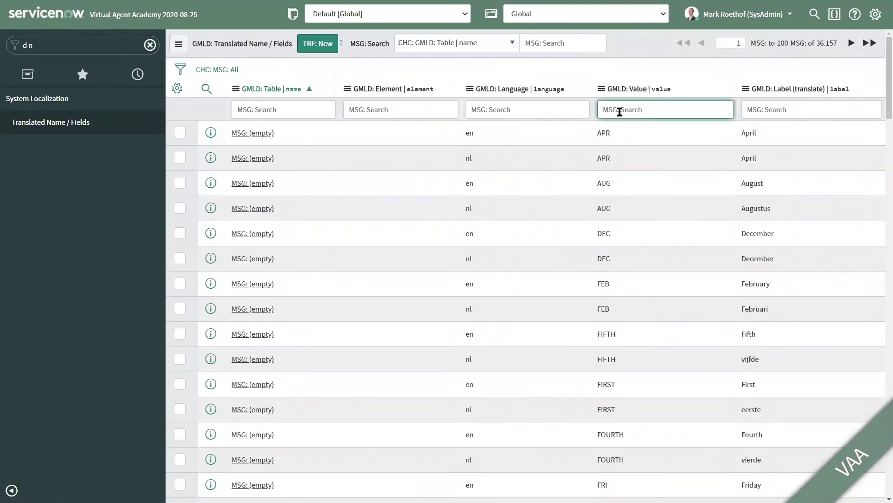
{"action": "type", "text": "Call Support"}
{"action": "key", "text": "Return"}
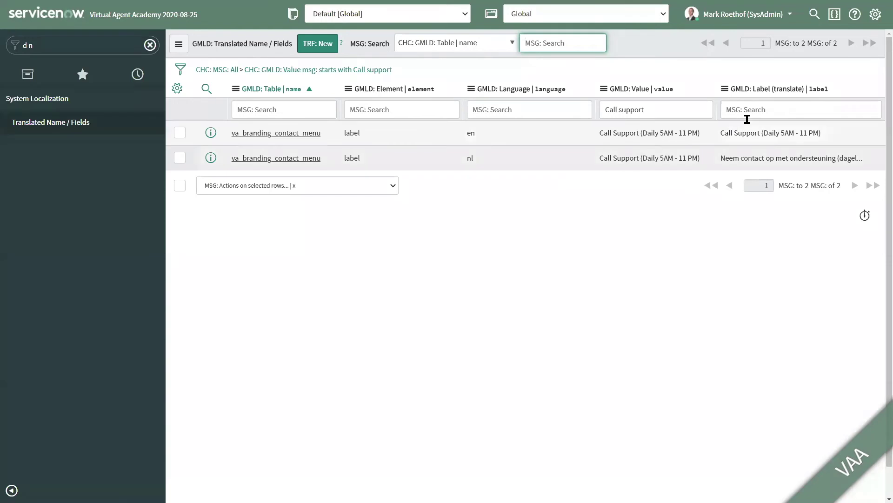
Step: Change the English translated label of the Call Support contact menu entry to 'Call Support (Daily 7AM - 6PM) [VAA]'
{"action": "left_click_drag", "start_coordinate": [826, 133], "coordinate": [722, 134]}
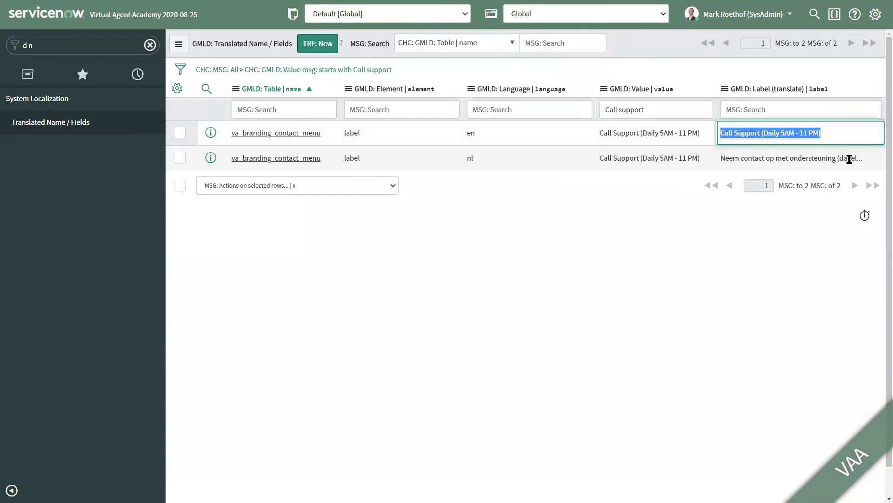
{"action": "left_click_drag", "start_coordinate": [862, 158], "coordinate": [721, 158]}
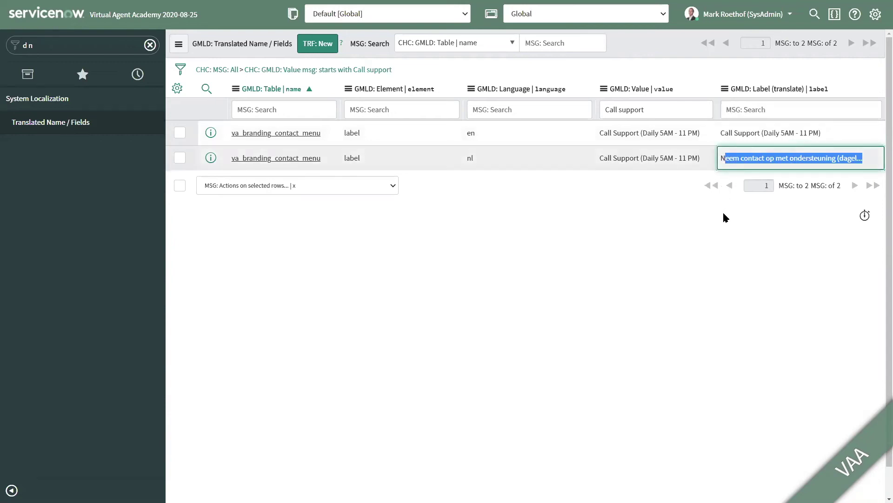
{"action": "left_click", "coordinate": [742, 141]}
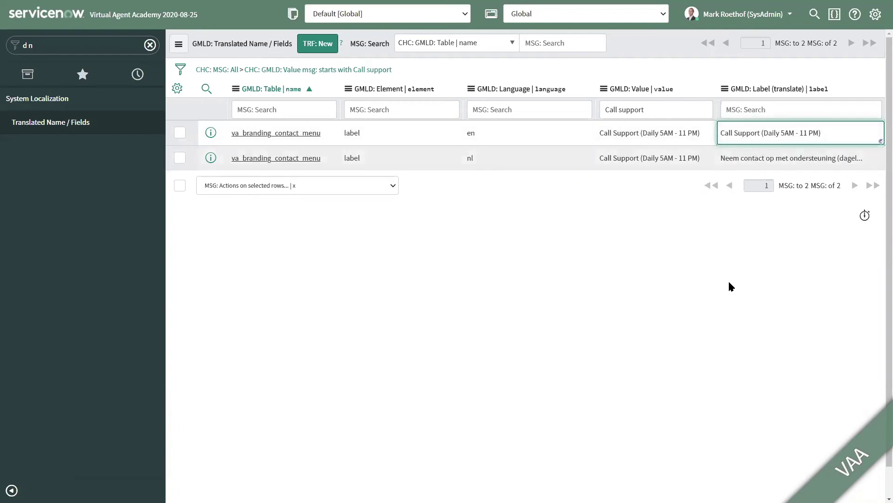
{"action": "key", "text": "Return"}
{"action": "key", "text": "End"}
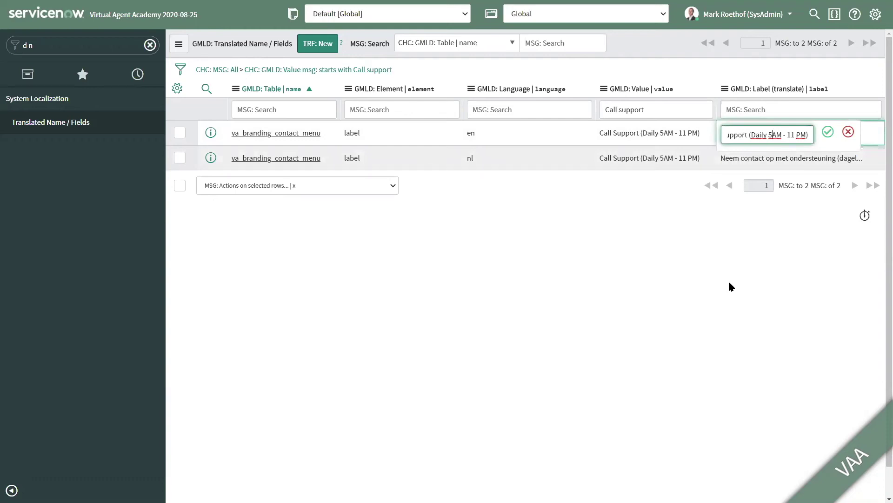
{"action": "key", "text": "Delete"}
{"action": "type", "text": "7"}
{"action": "key", "text": "Right"}
{"action": "key", "text": "Right"}
{"action": "key", "text": "Right"}
{"action": "key", "text": "Right"}
{"action": "key", "text": "Right"}
{"action": "type", "text": "6"}
{"action": "key", "text": "Delete"}
{"action": "key", "text": "Delete"}
{"action": "key", "text": "Delete"}
{"action": "key", "text": "End"}
{"action": "type", "text": "[VAA]"}
{"action": "key", "text": "Return"}
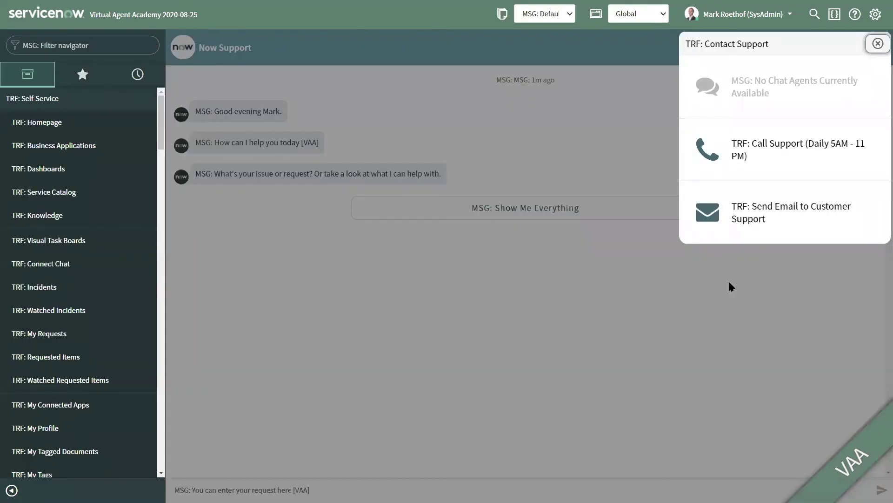
Step: Flush the instance cache with cache.do and check the call support entry in the reloaded web client's Contact Support menu
{"action": "key", "text": "F5"}
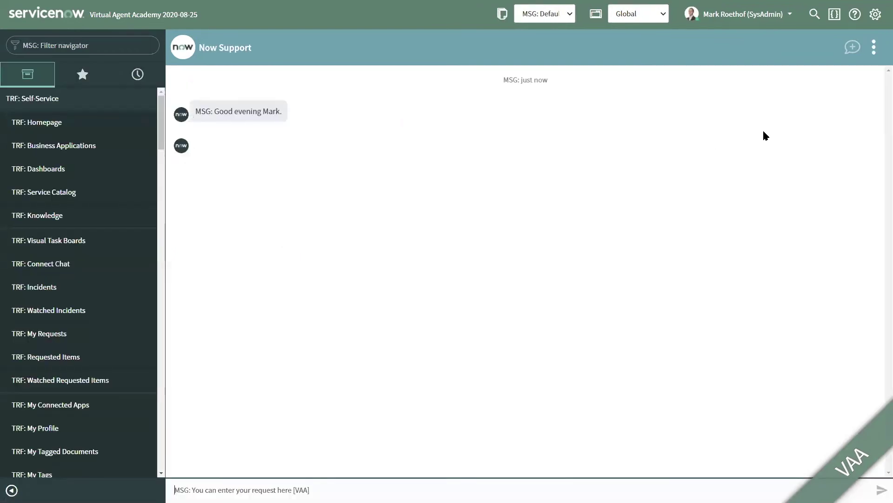
{"action": "left_click", "coordinate": [875, 49]}
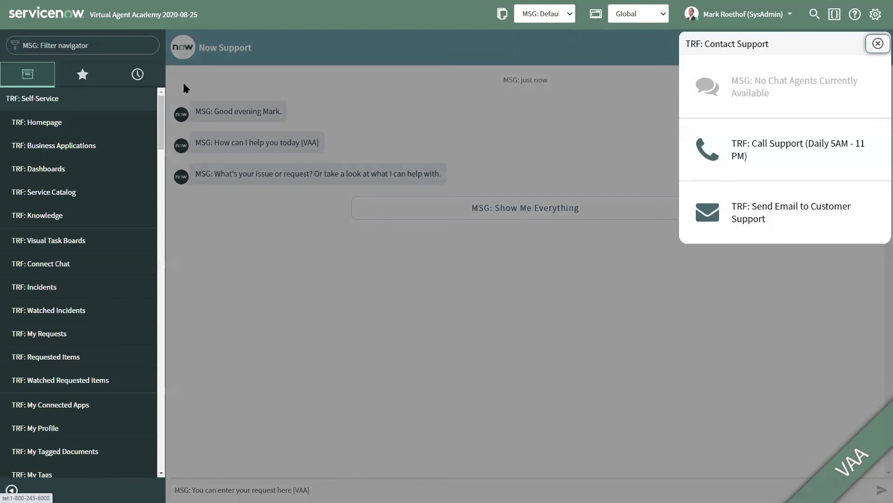
{"action": "left_click", "coordinate": [112, 42]}
{"action": "type", "text": "cache.do"}
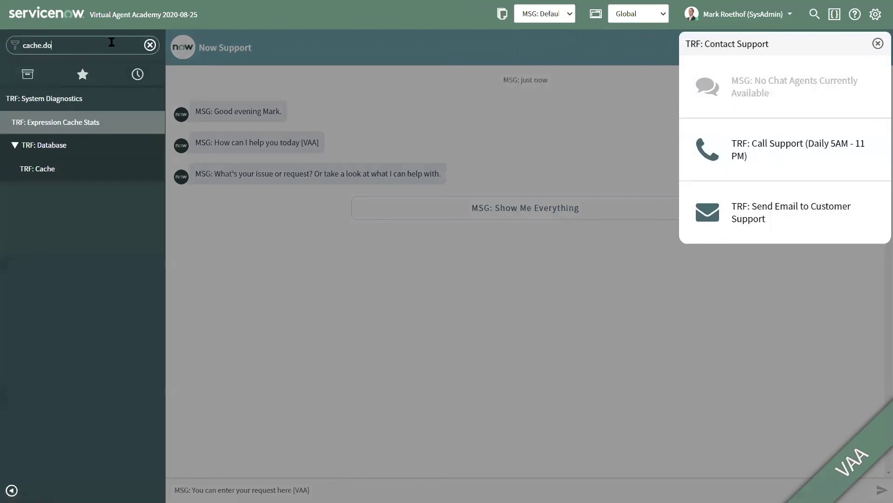
{"action": "key", "text": "Return"}
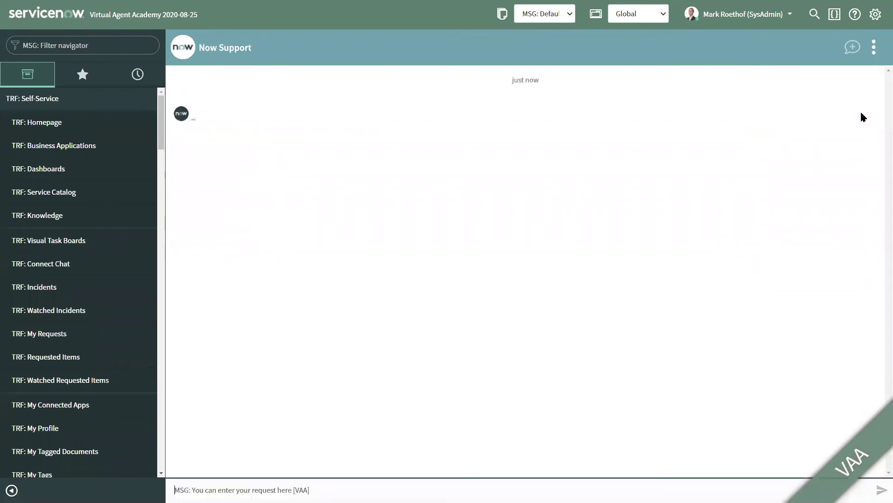
{"action": "left_click", "coordinate": [875, 48]}
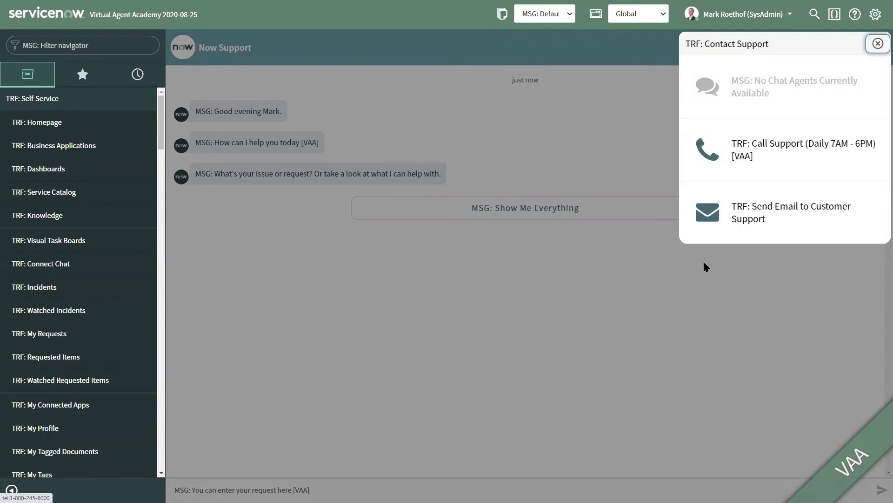
{"action": "key", "text": "alt+Tab"}
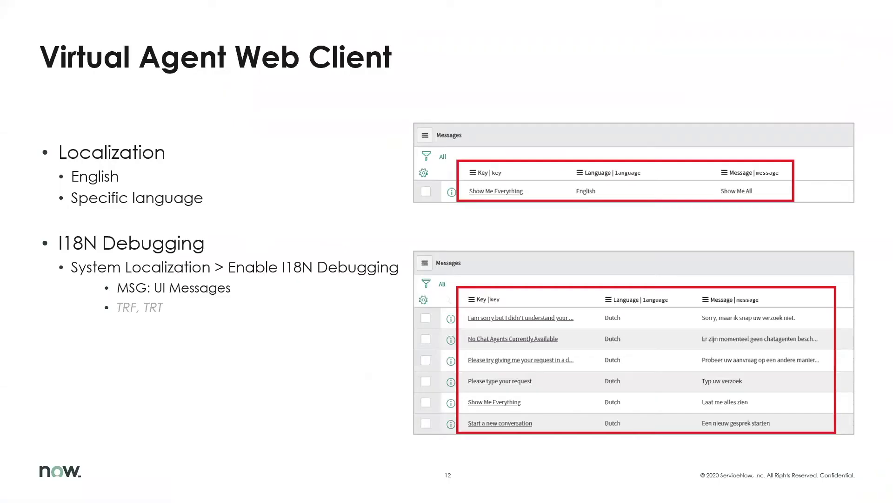